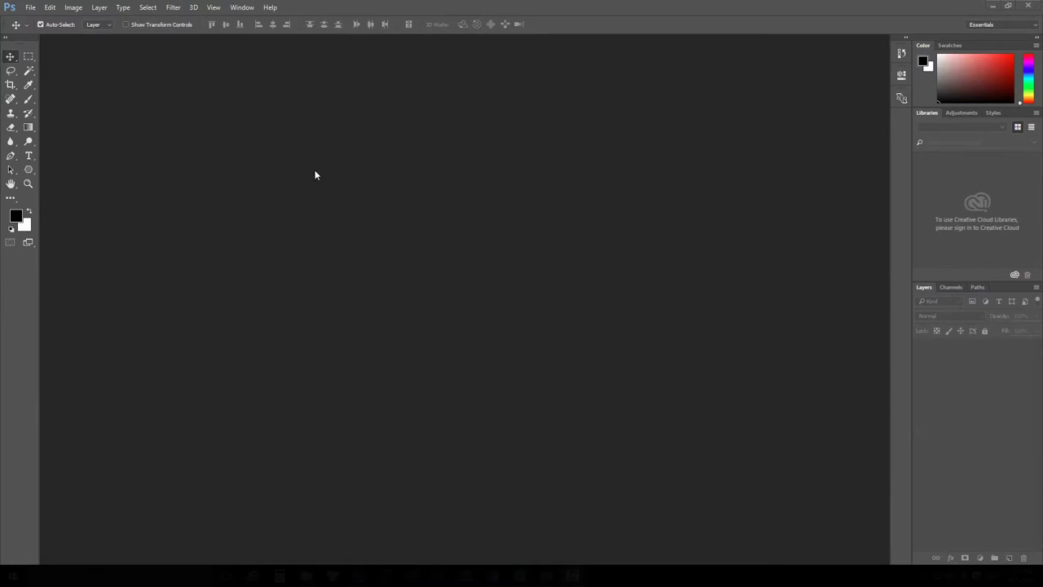
Open the flamingo beach photo chim-13.jpg as a new document.
double_click(382, 186)
left_click_drag(269, 51, 338, 76)
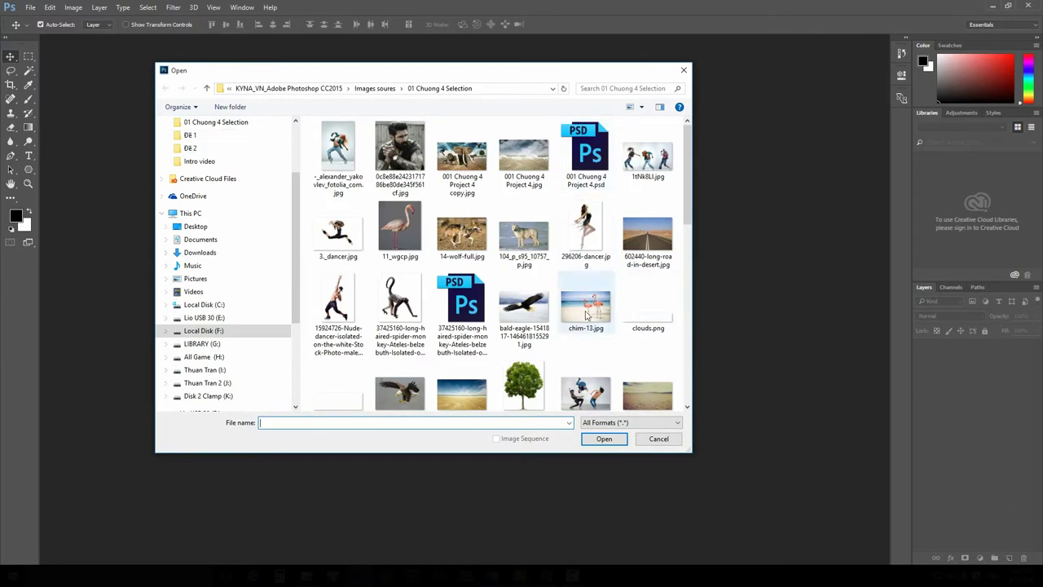
left_click(585, 315)
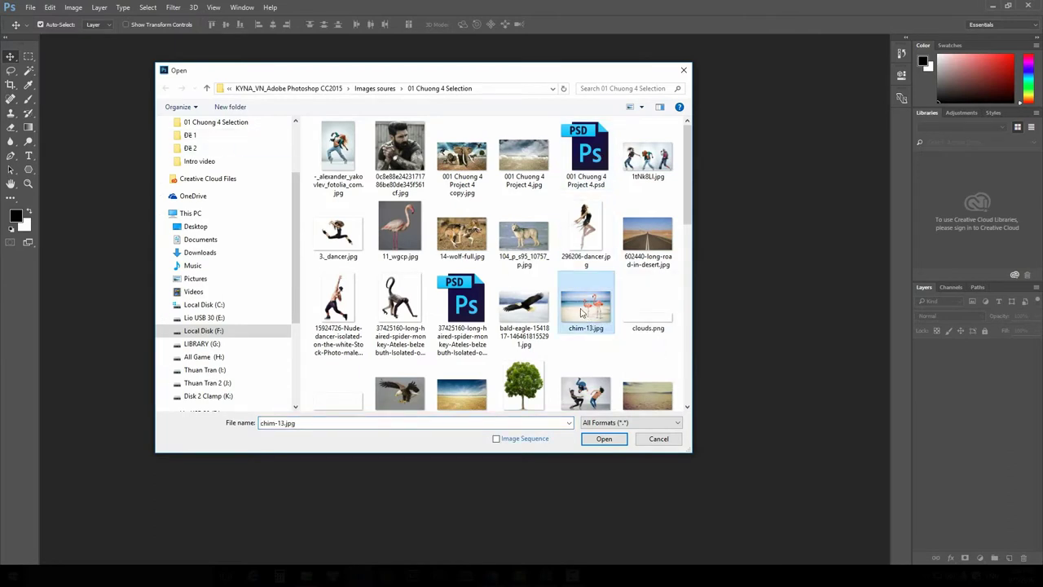
double_click(582, 313)
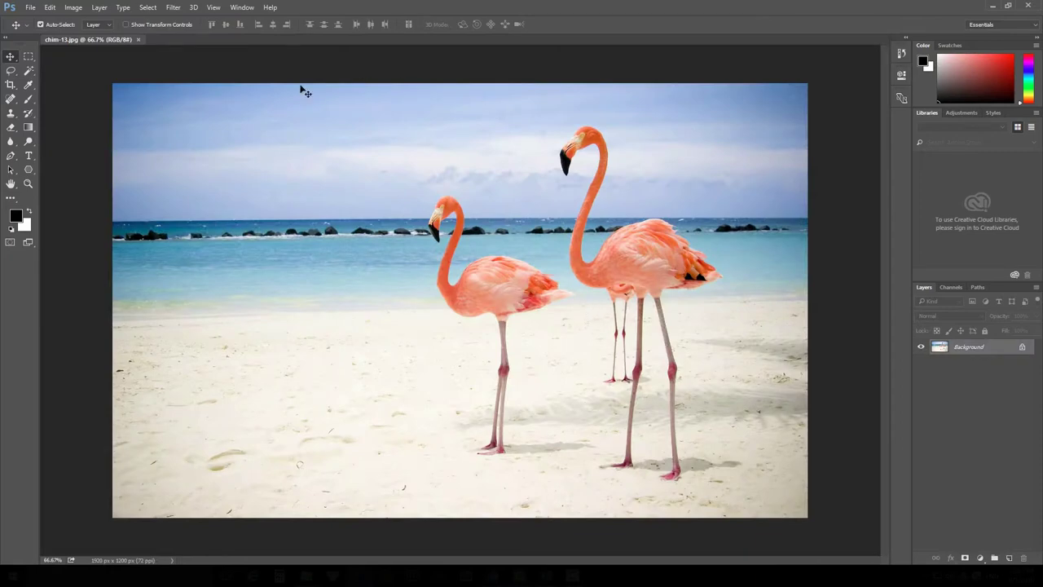
left_click(30, 8)
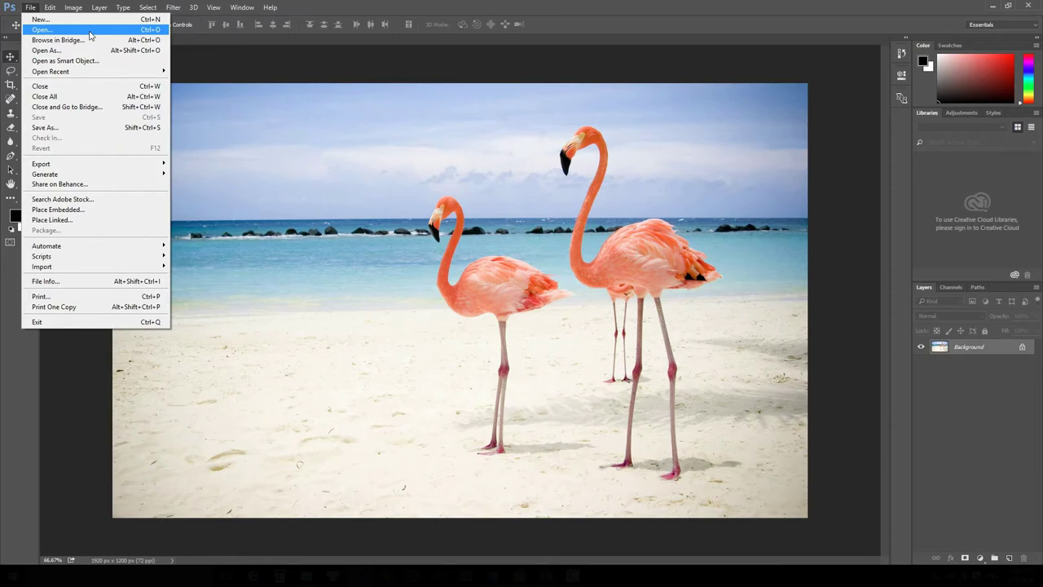
left_click(432, 112)
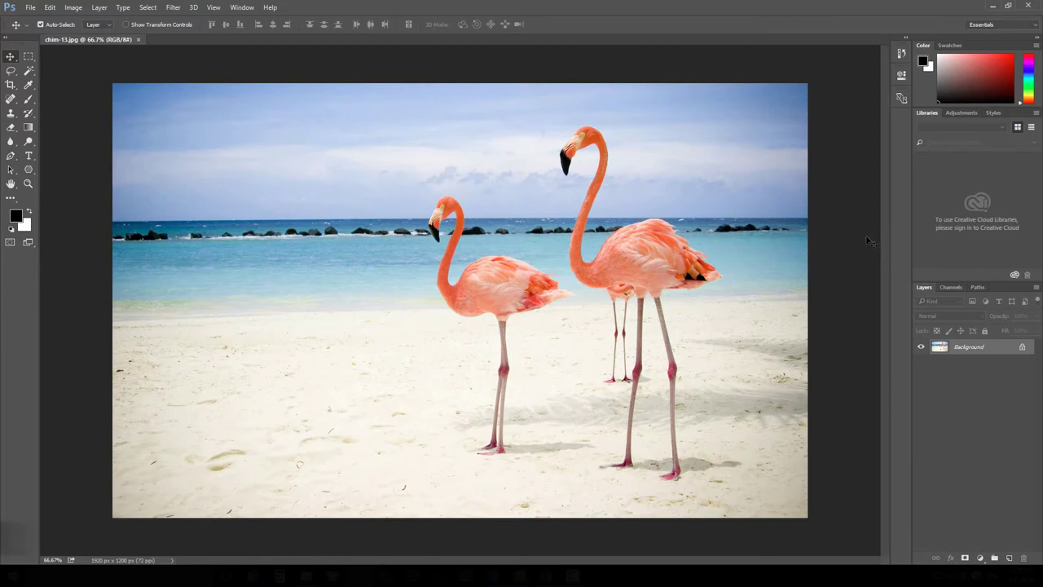
key("shift+Tab")
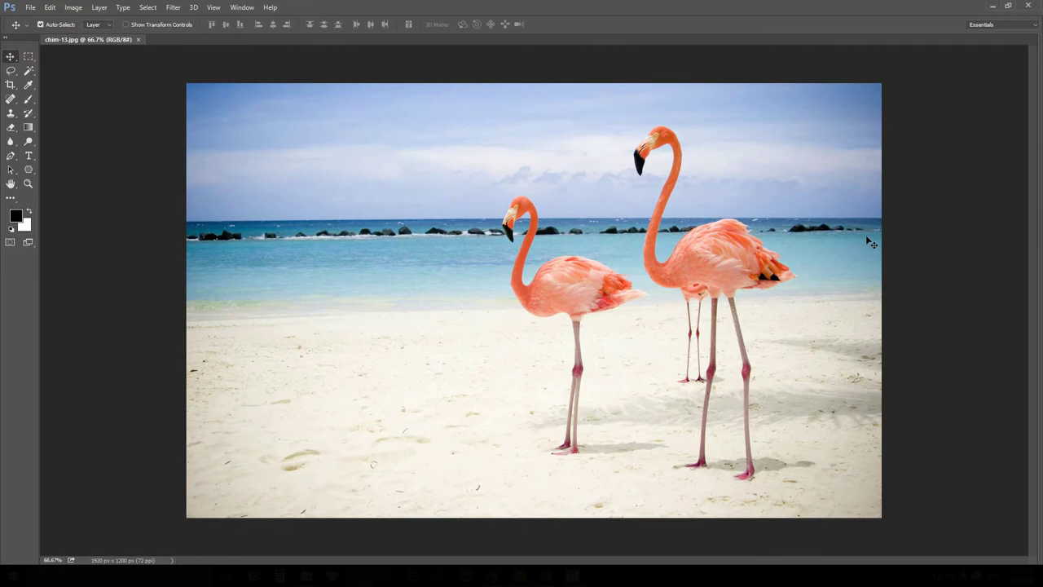
key("shift+Tab")
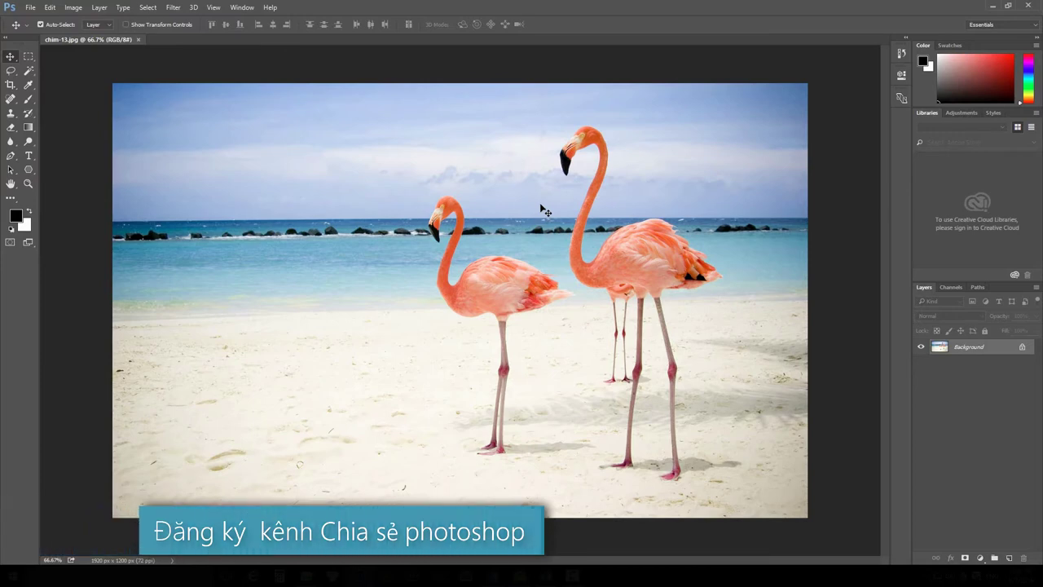
key("Tab")
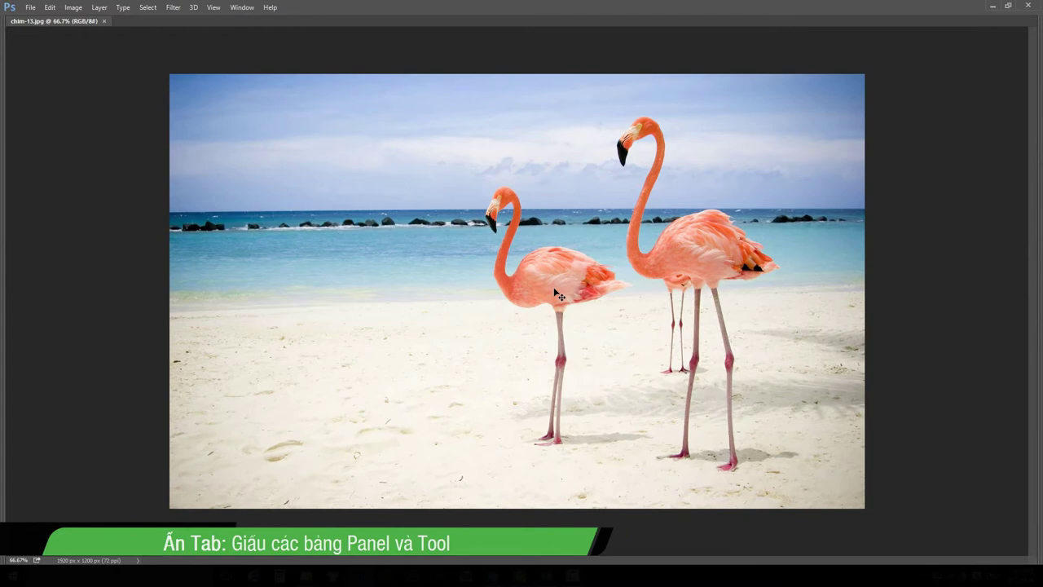
key("Tab")
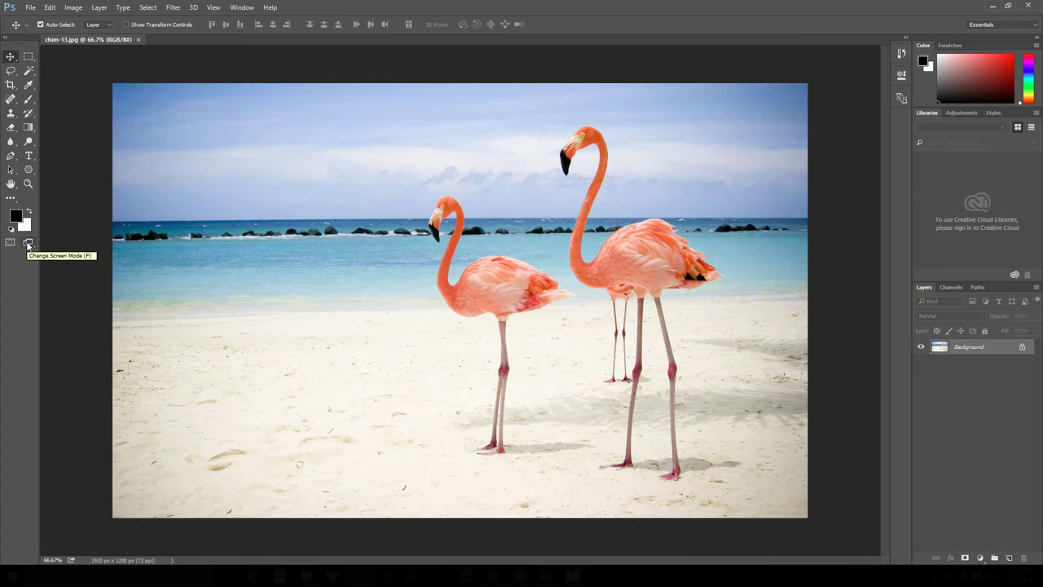
right_click(27, 244)
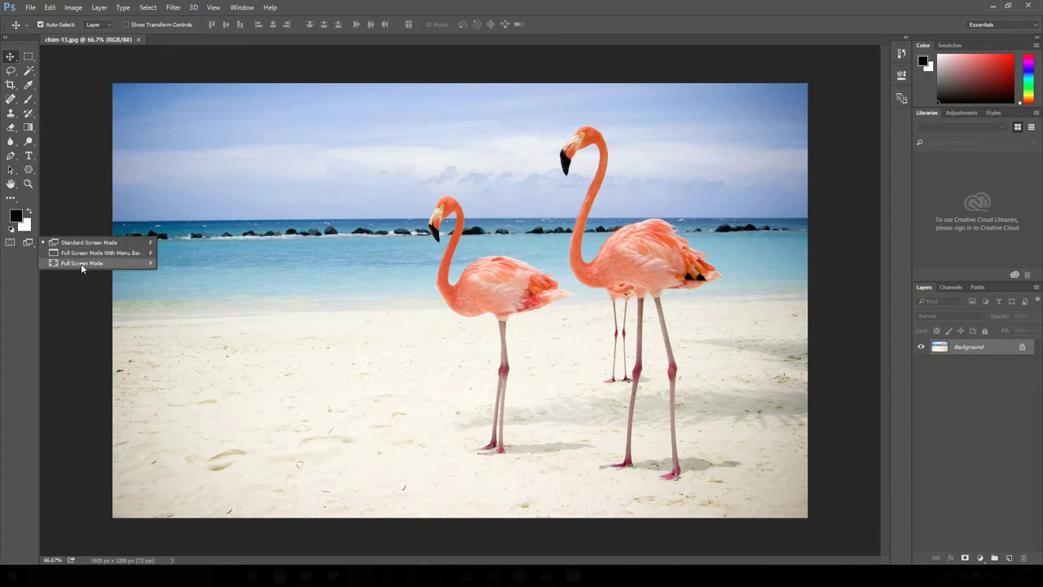
key("Escape")
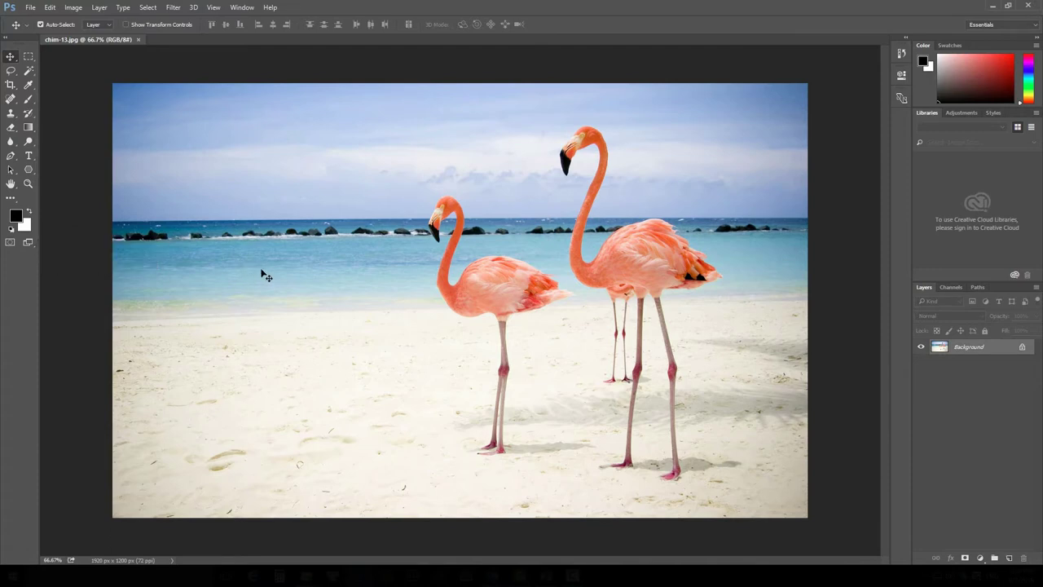
key("f")
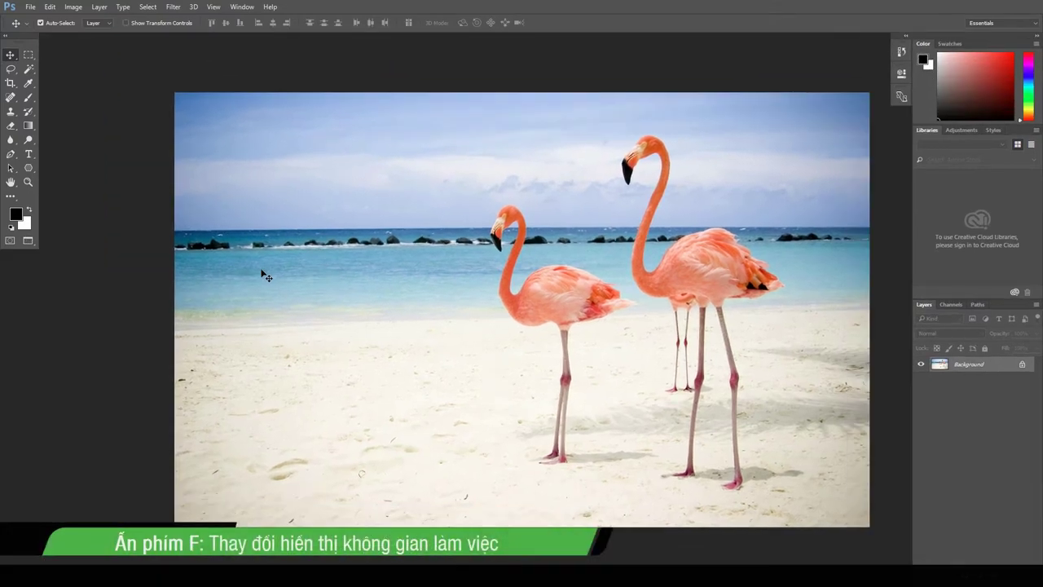
key("f")
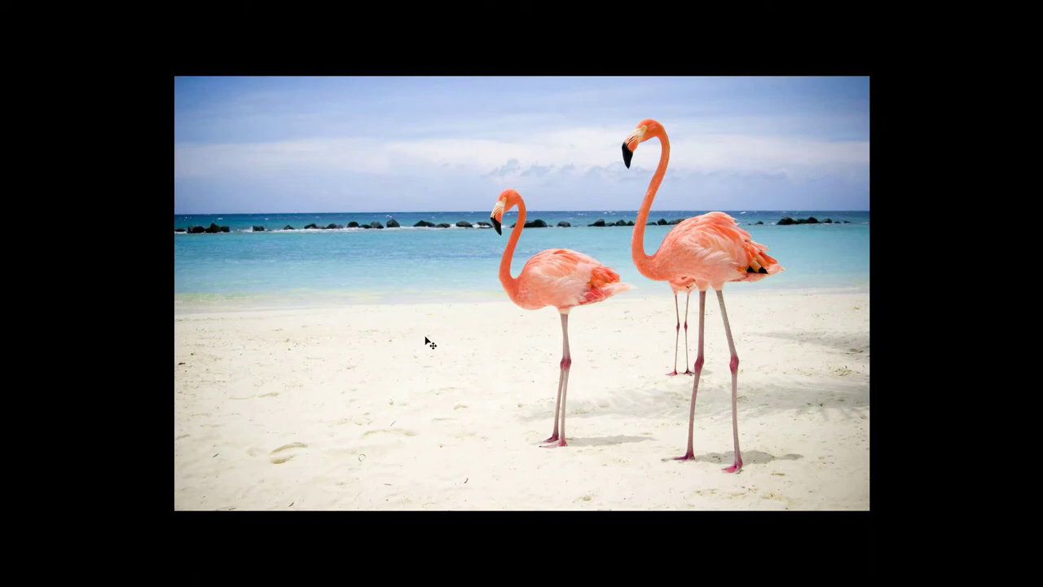
key("f")
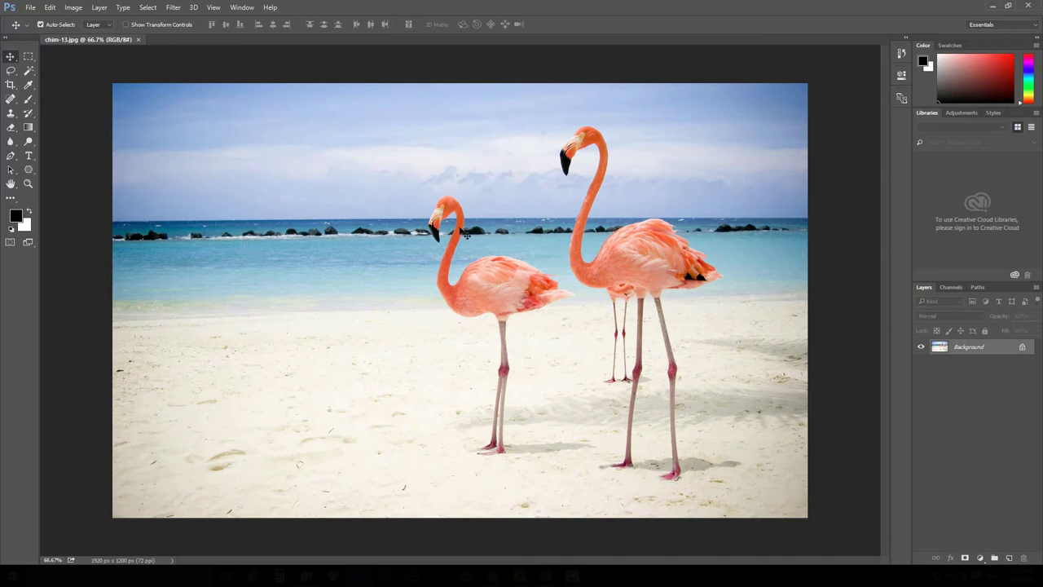
key("ctrl")
mouse_move(452, 215)
left_mouse_down()
mouse_move(545, 311)
mouse_move(458, 279)
left_mouse_up()
left_click(214, 8)
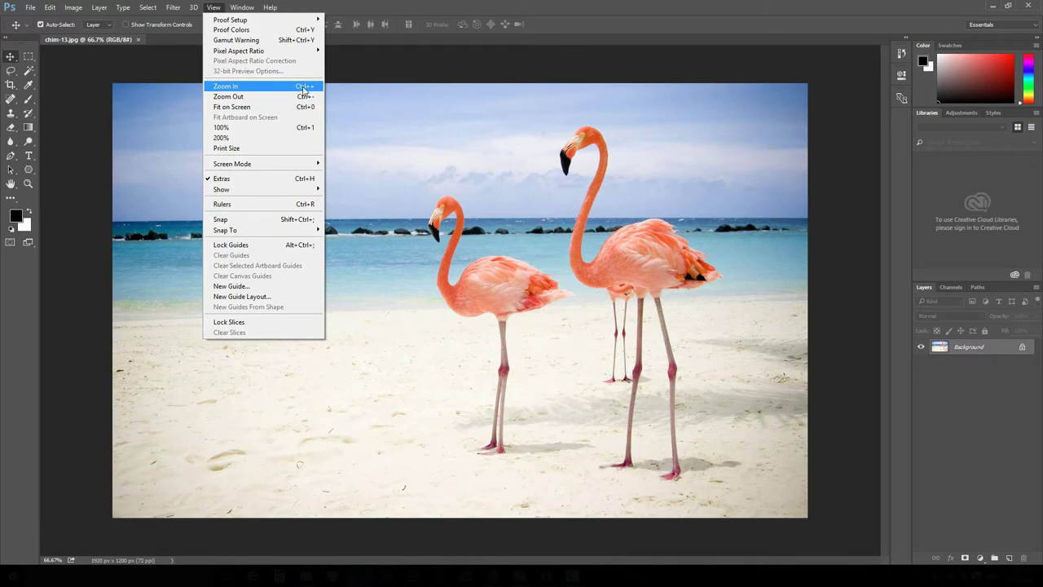
left_click(303, 88)
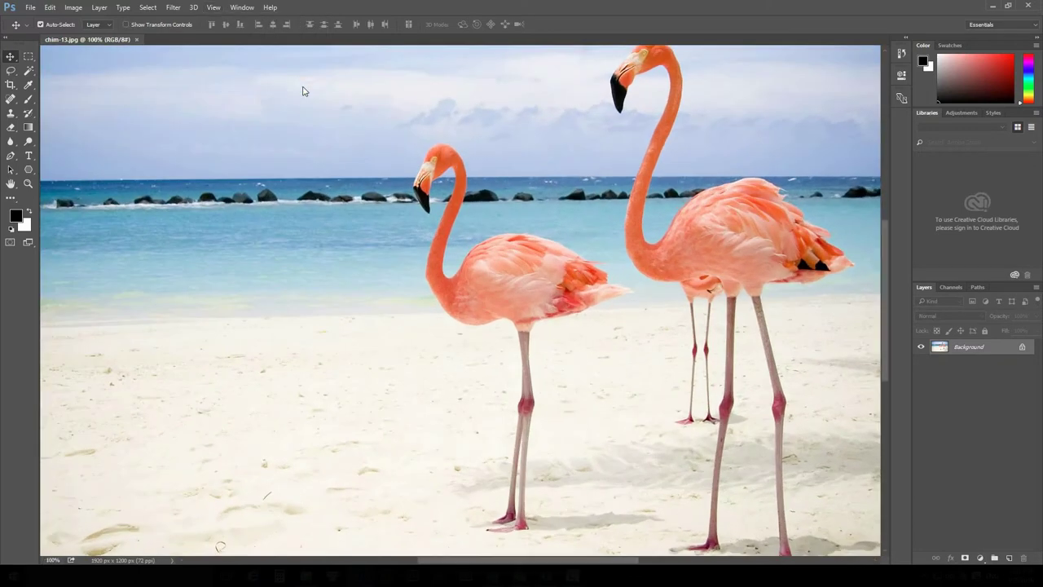
left_click(214, 7)
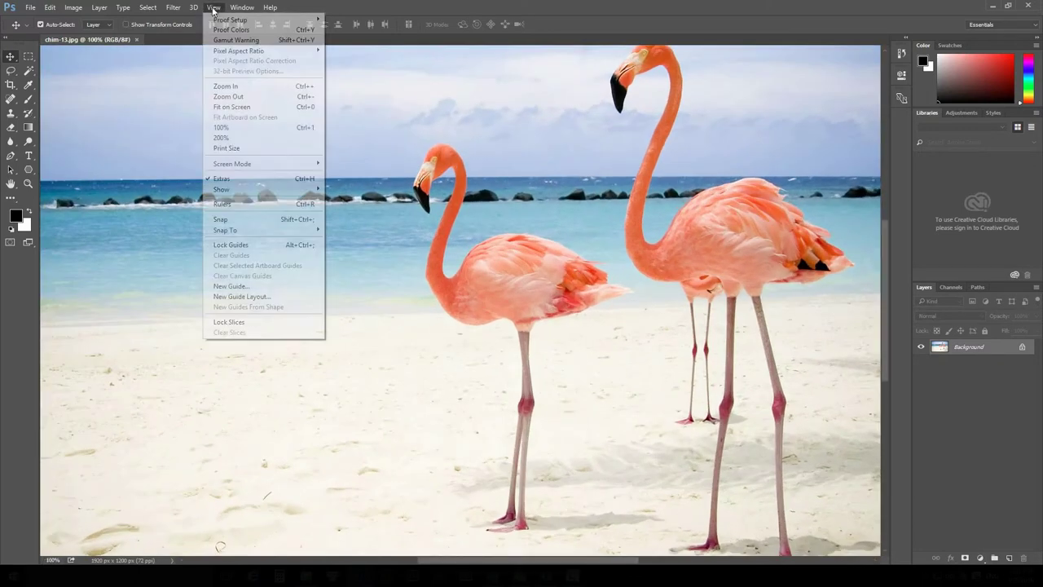
left_click(255, 97)
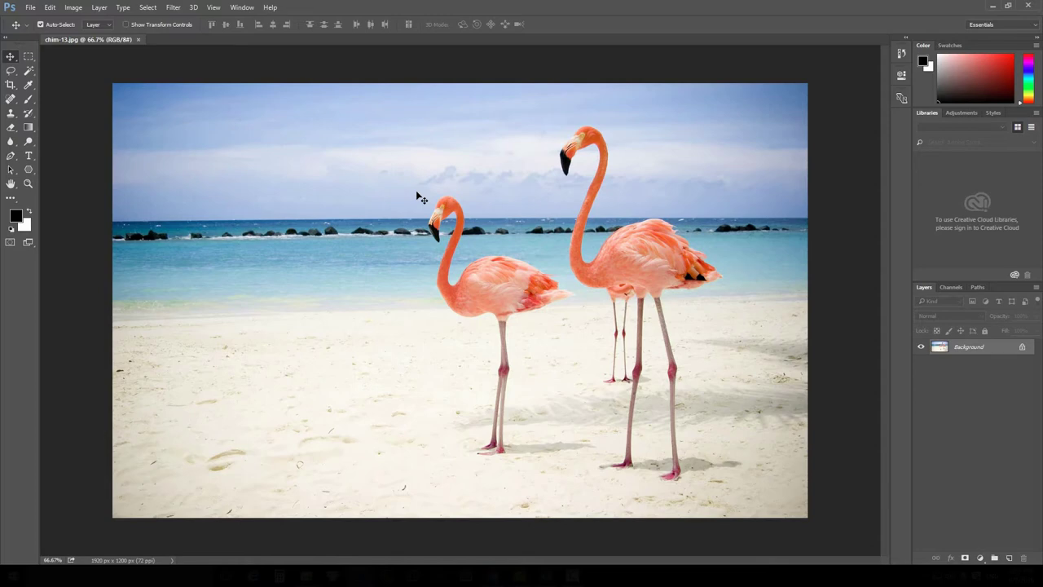
Zoom in to 100% on the flamingo's head, then back out to the whole photo.
key("ctrl")
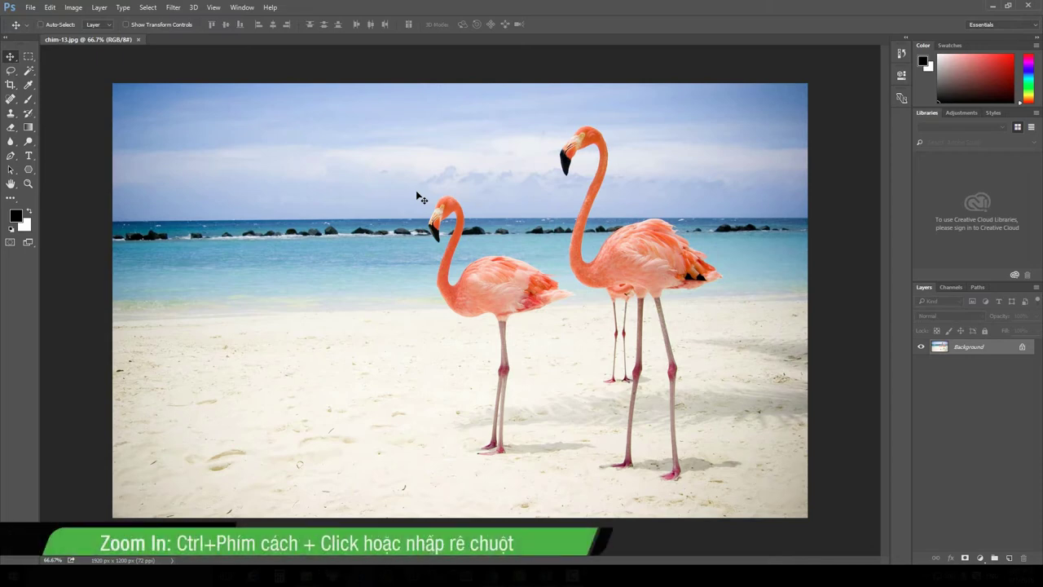
left_click(452, 222, "ctrl")
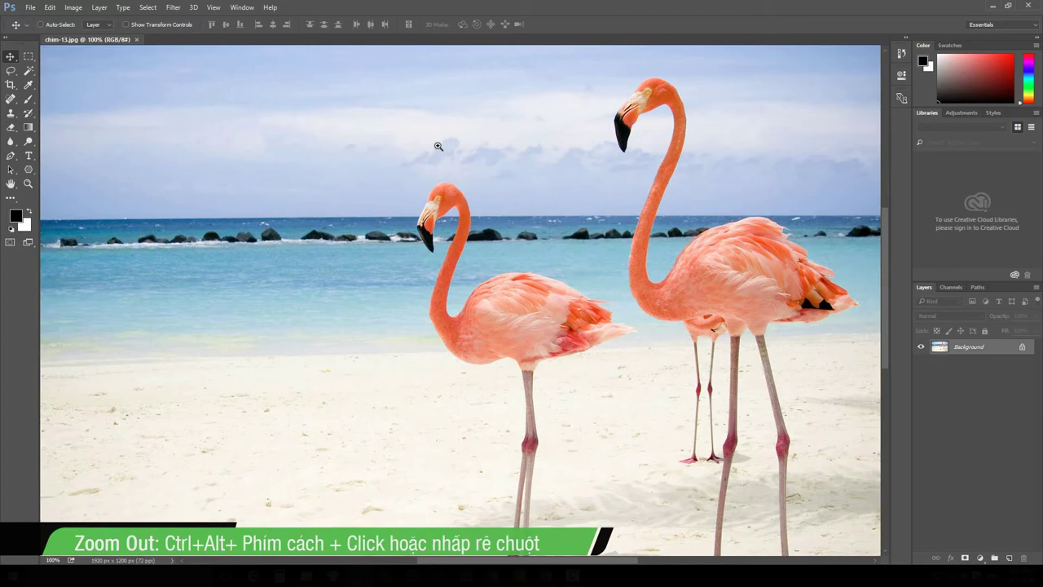
left_click(480, 228, "ctrl+alt")
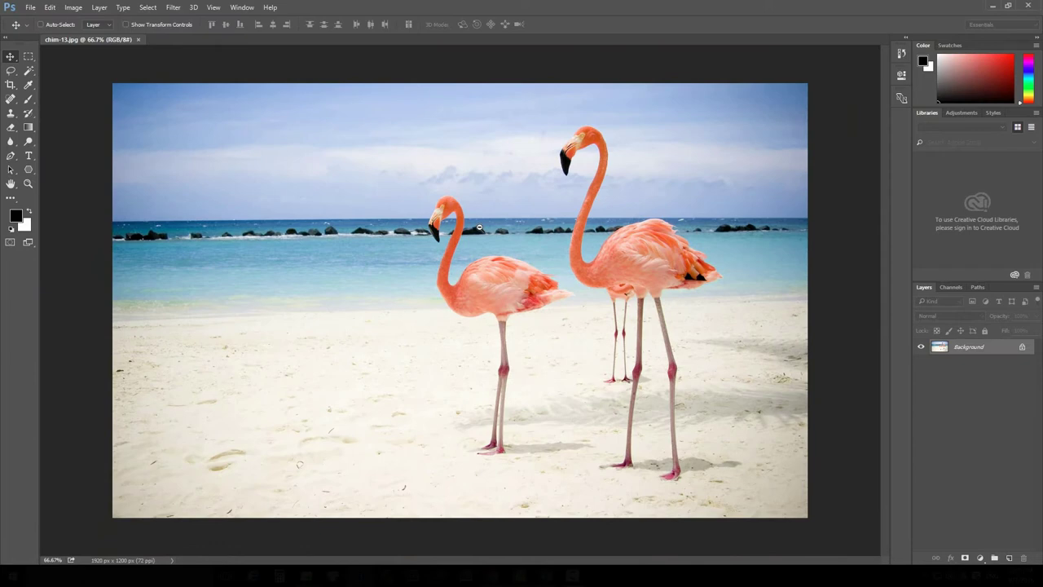
key("ctrl")
key("ctrl")
Scrub-zoom with Ctrl+Space in and out on the flamingos, ending around 93%.
key("ctrl+space")
left_click_drag(456, 184, 541, 349)
left_click_drag(534, 346, 502, 323)
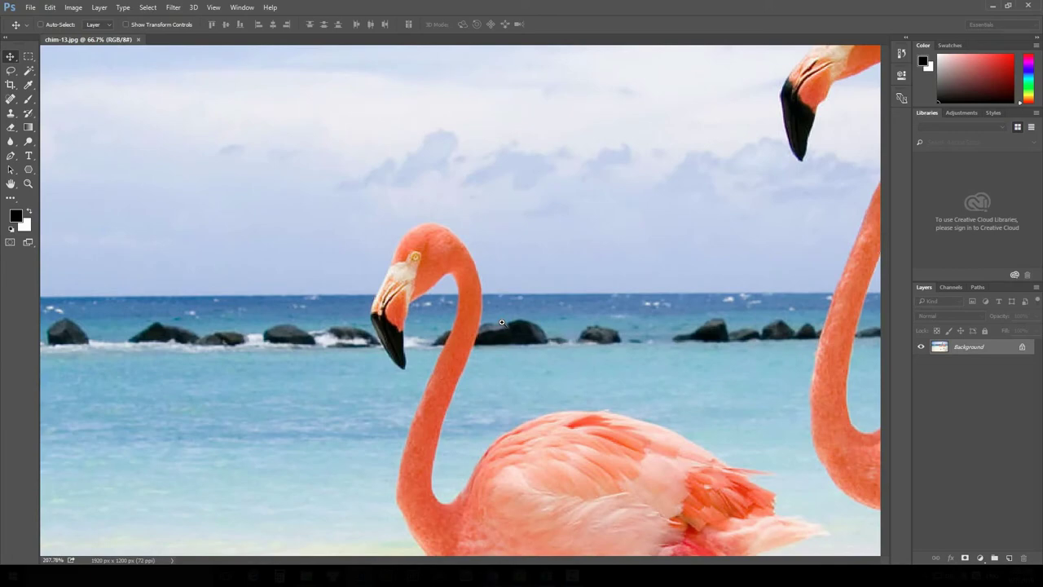
left_click_drag(502, 323, 454, 222)
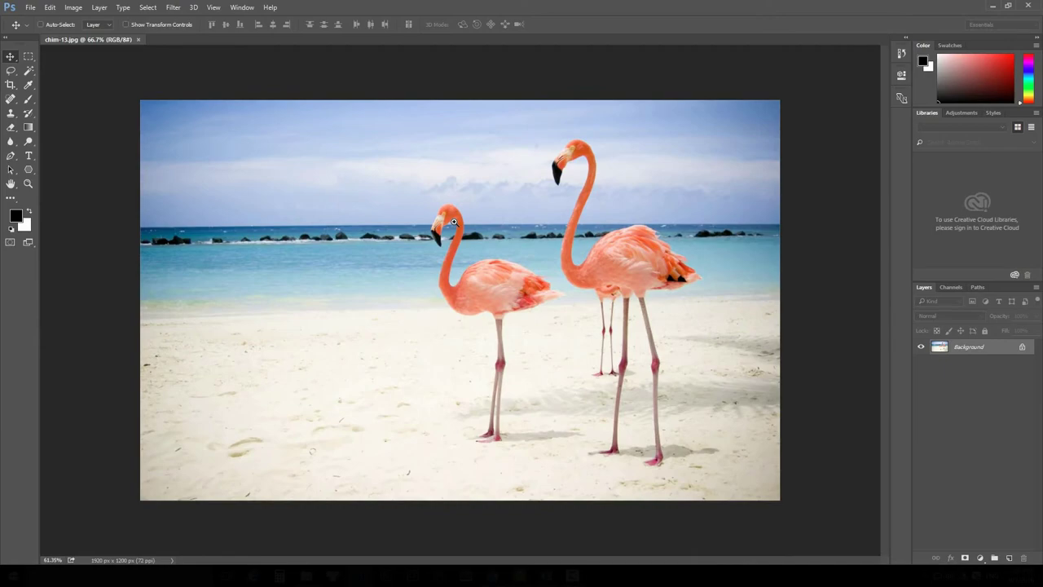
mouse_move(454, 221)
left_mouse_down()
mouse_move(478, 293)
mouse_move(452, 268)
mouse_move(535, 395)
left_mouse_up()
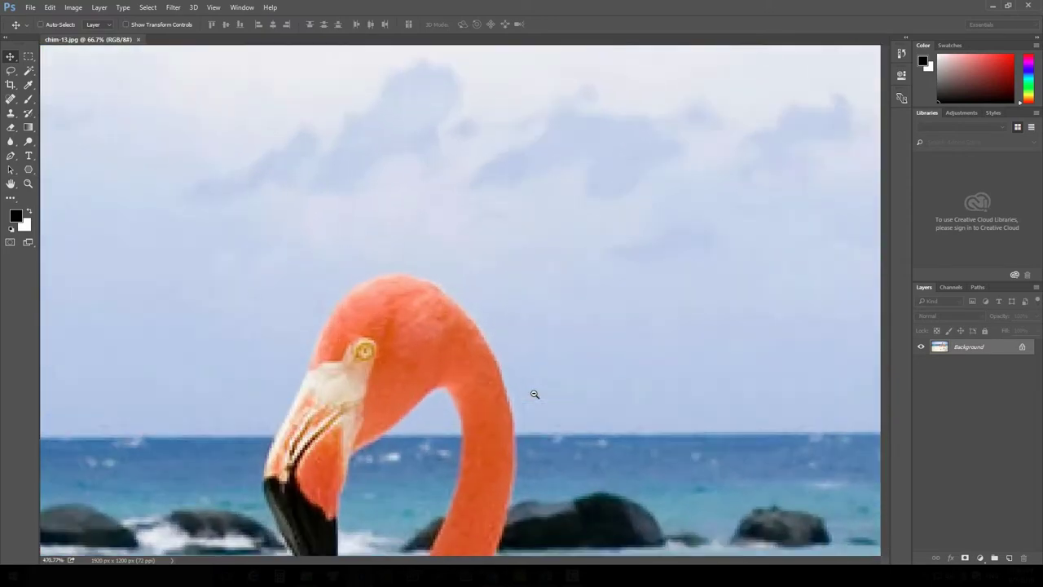
left_click_drag(535, 395, 457, 305)
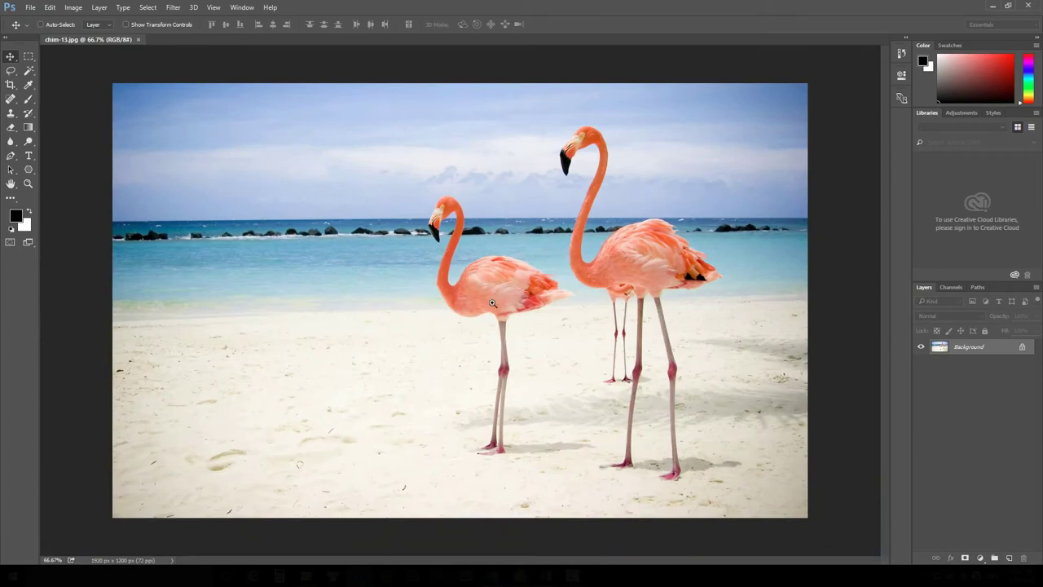
mouse_move(494, 303)
left_mouse_down()
mouse_move(484, 317)
mouse_move(501, 313)
left_mouse_up()
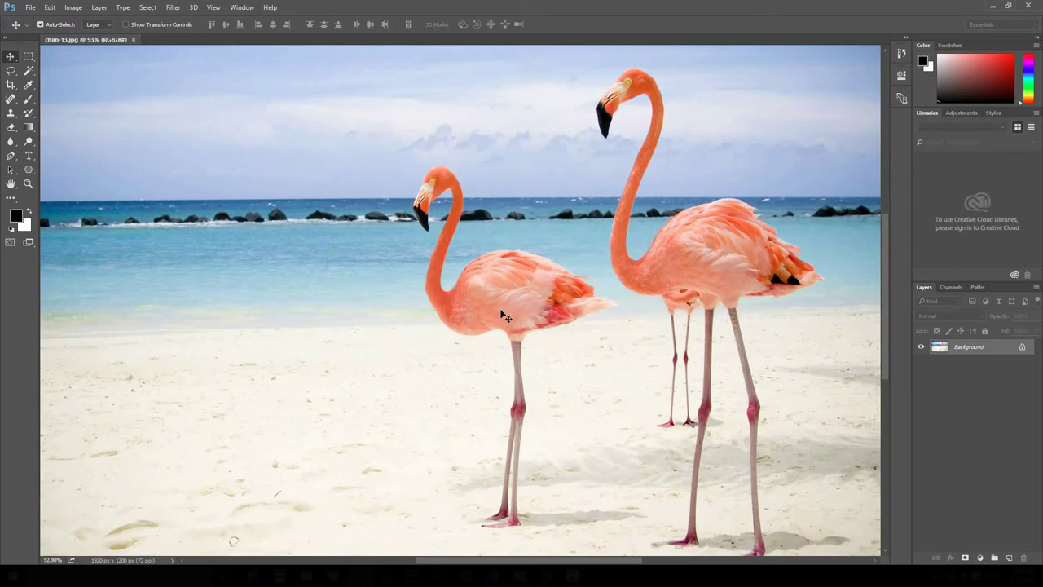
Try View > Fit on Screen, then switch the photo to 100% actual size.
left_click(214, 8)
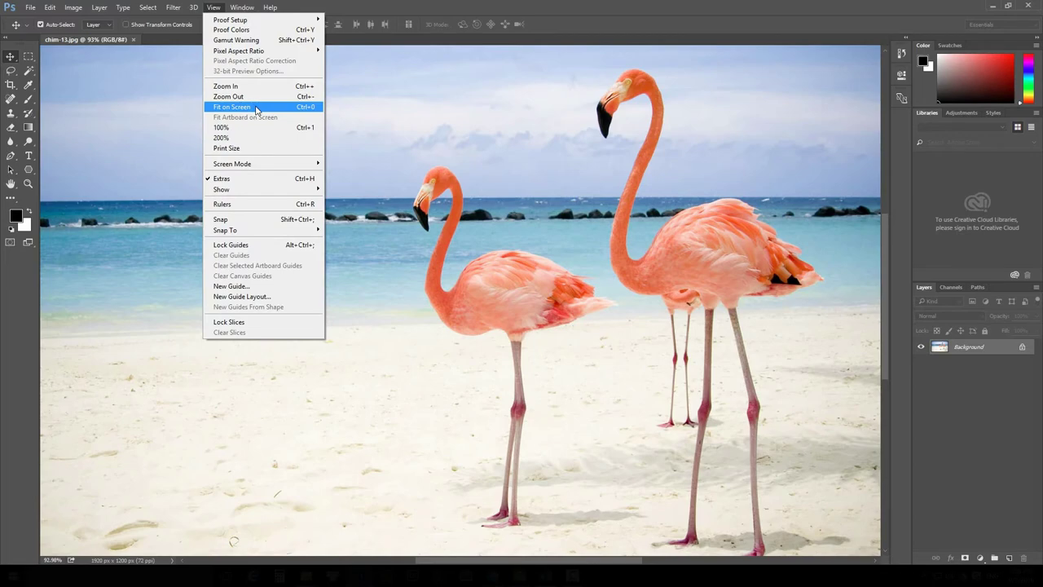
left_click(258, 110)
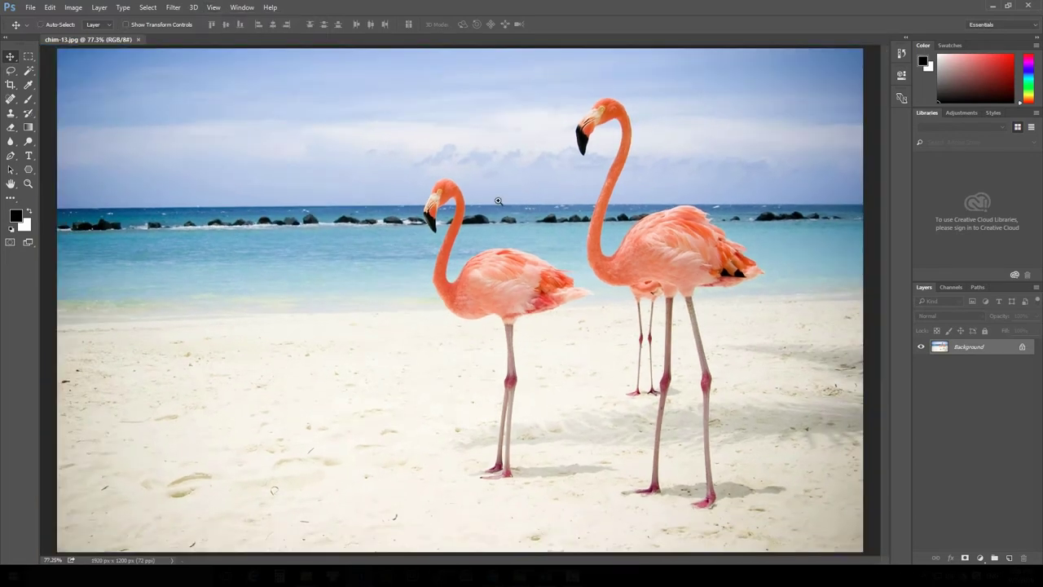
left_click_drag(498, 200, 439, 180)
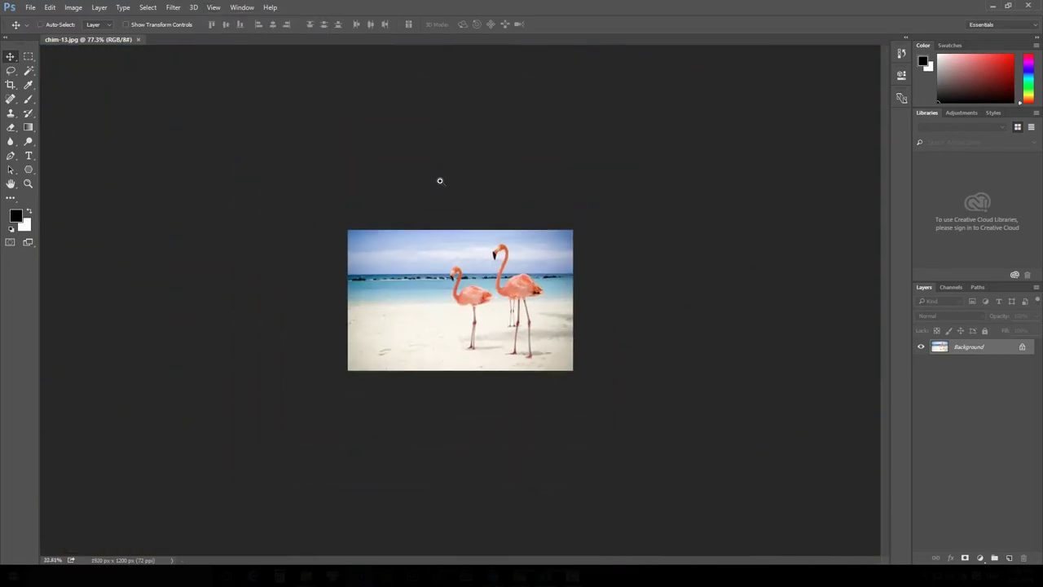
left_click(213, 8)
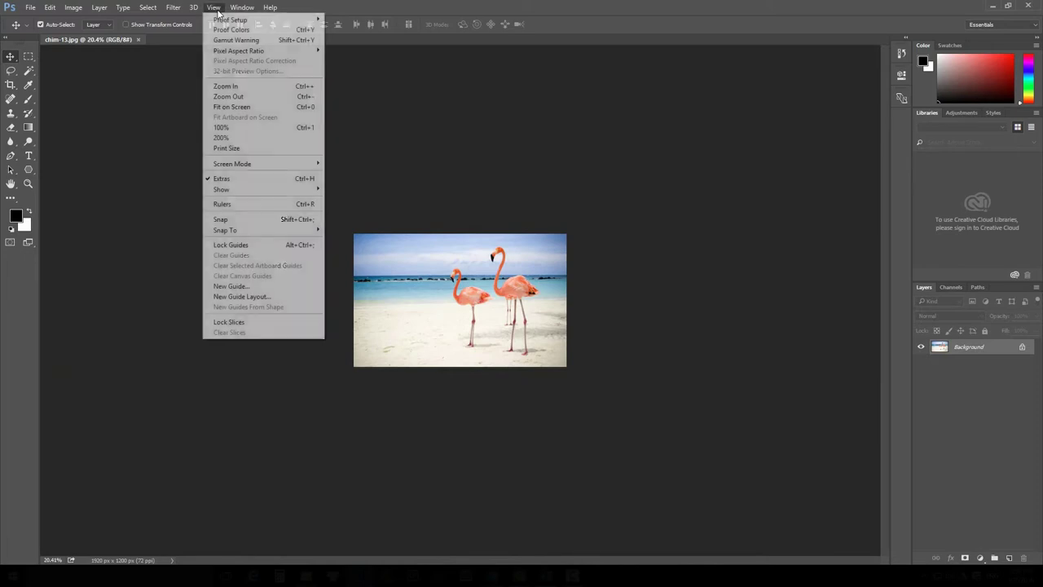
left_click(262, 107)
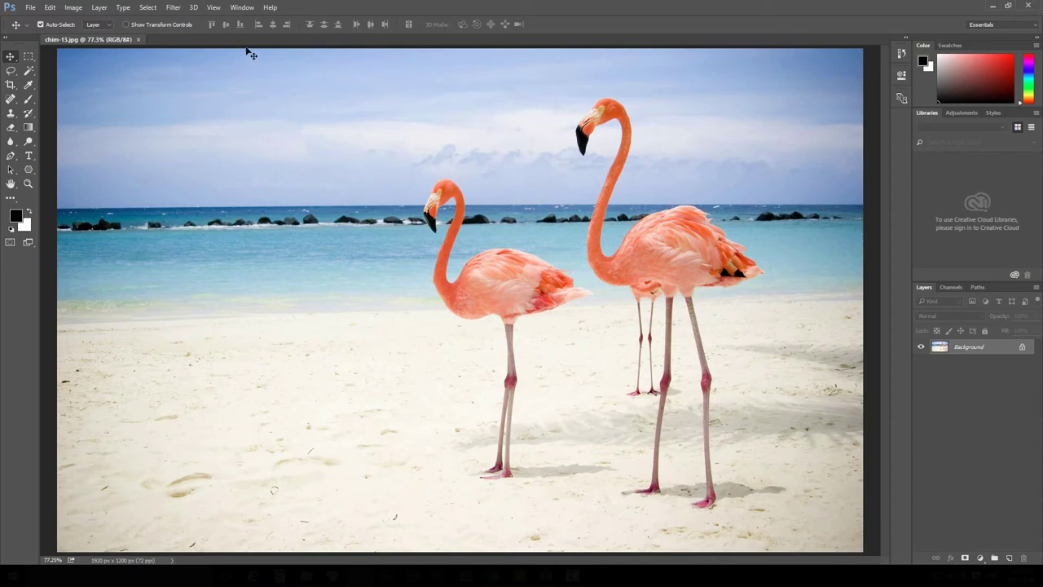
left_click(214, 9)
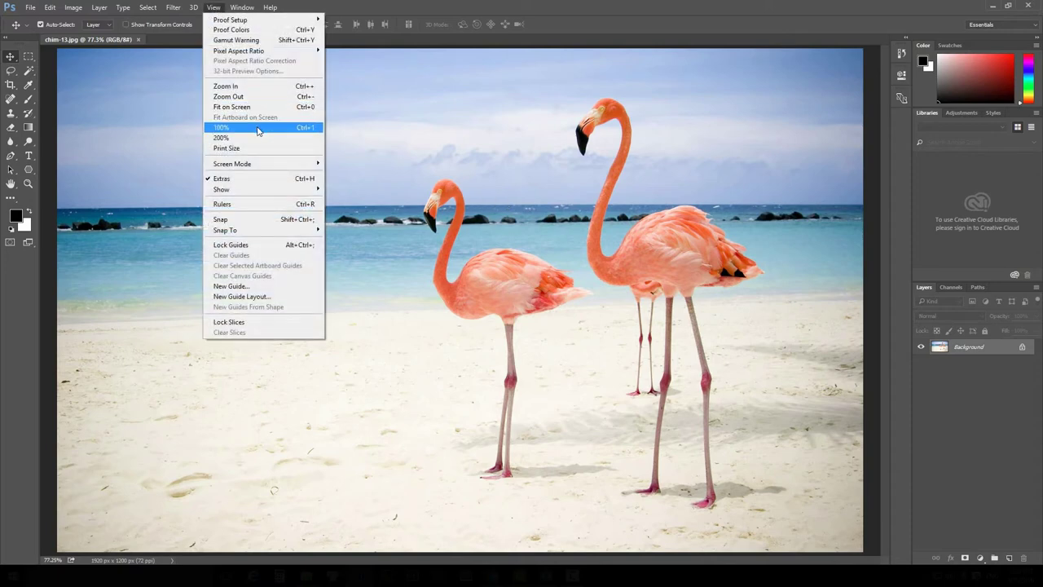
left_click(258, 128)
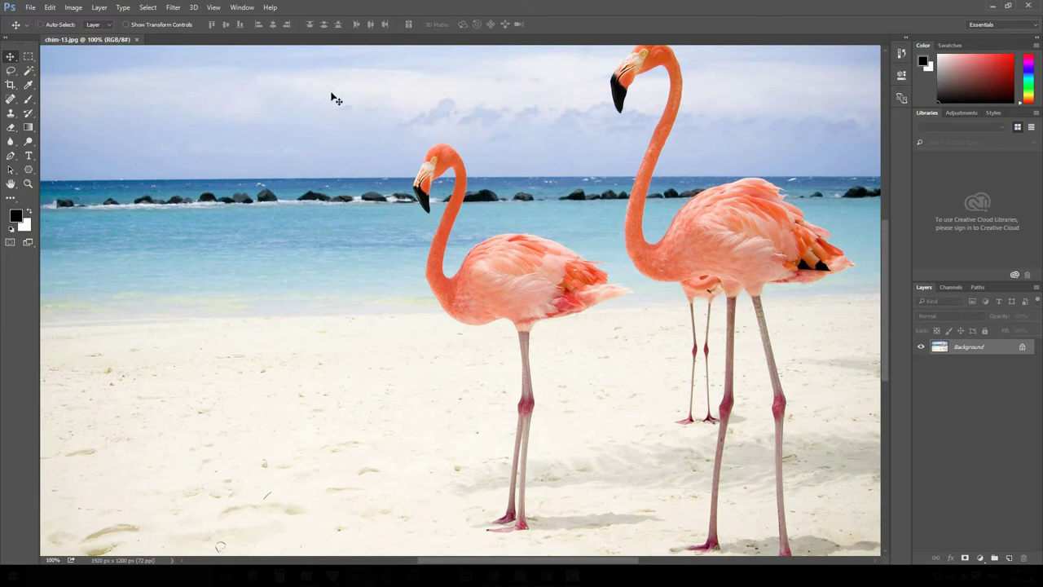
Show the photo at Print Size, then return it to 100%.
left_click(213, 8)
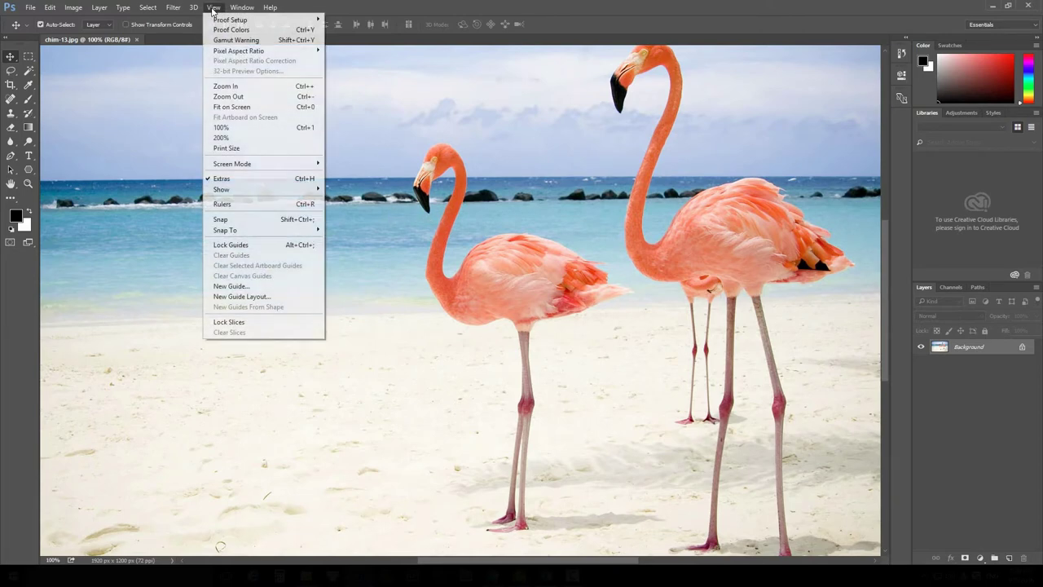
left_click(244, 153)
left_click(214, 8)
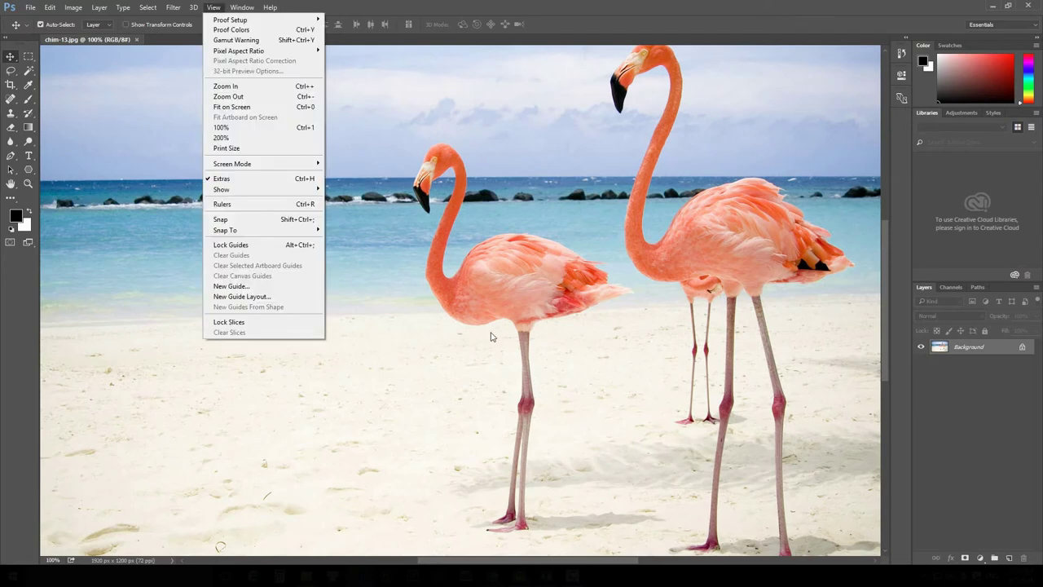
left_click(491, 337)
scroll(432, 359, "down", 5)
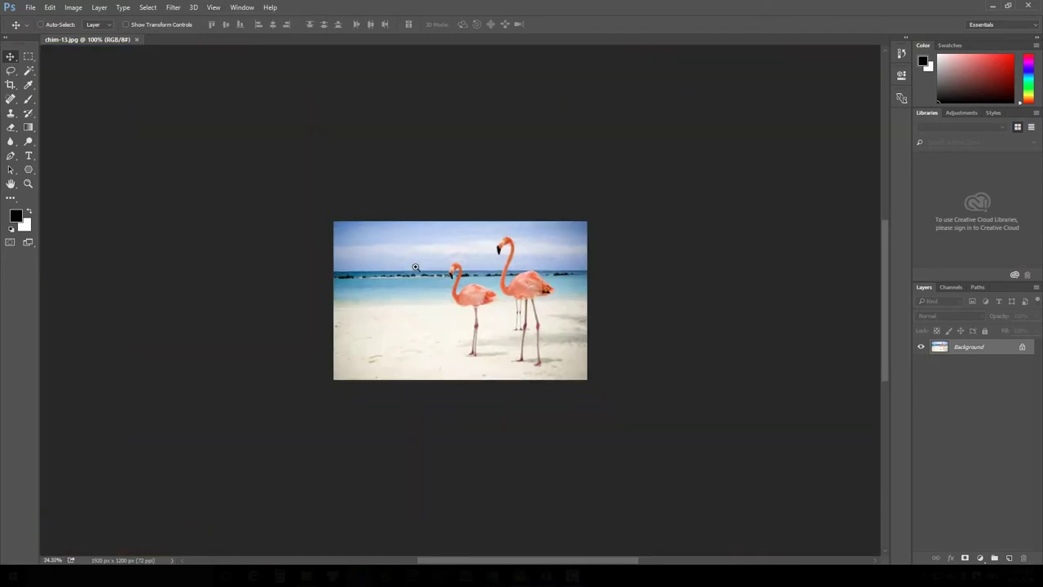
left_click(213, 7)
left_click(263, 152)
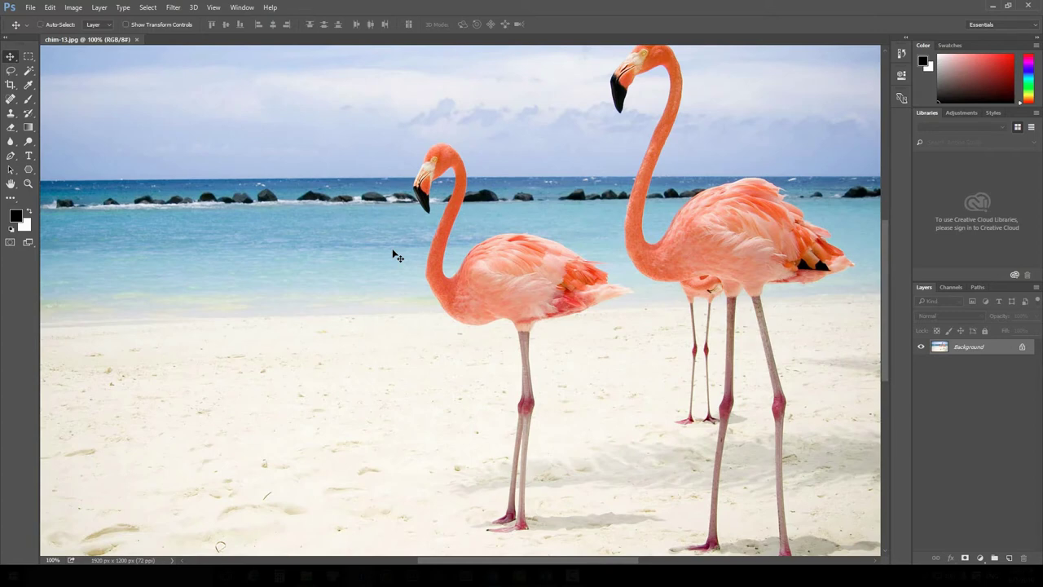
Bring up the quick zoom presets menu and dismiss it unchanged.
key("ctrl+space")
right_click(395, 242)
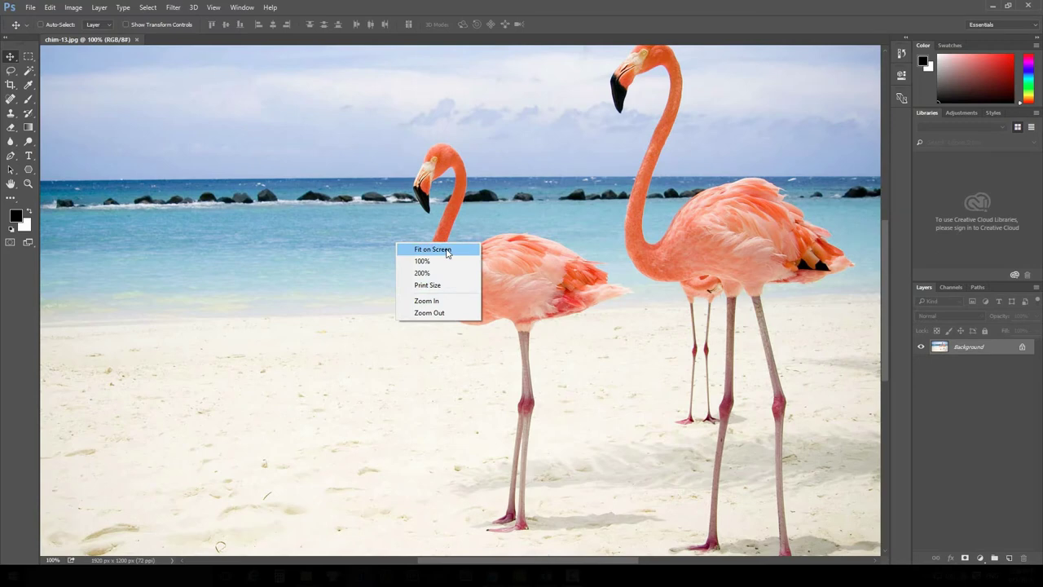
left_click(341, 231)
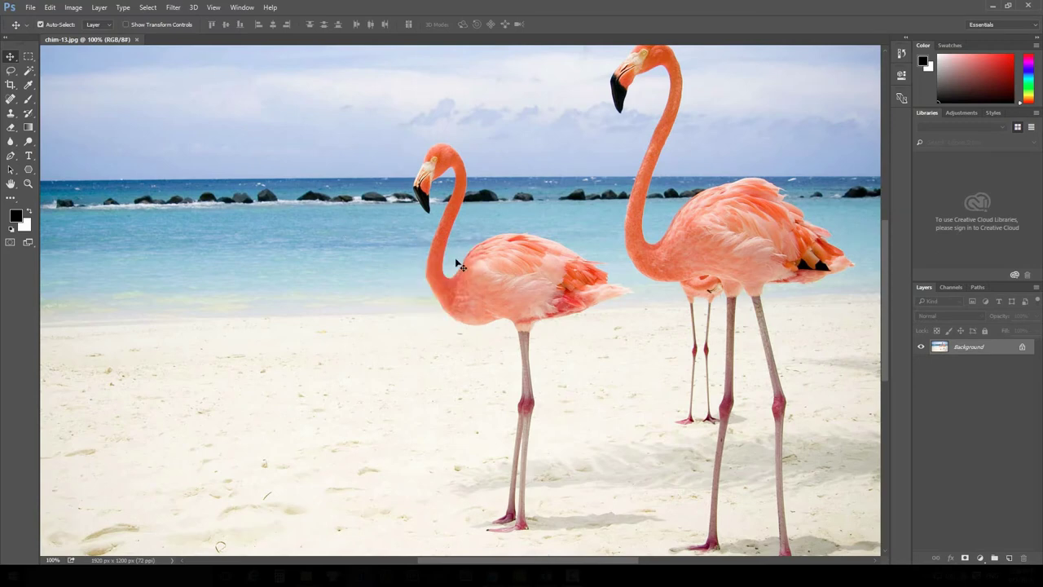
Magnify to about 233% around the left flamingo's neck and body.
key("ctrl+space")
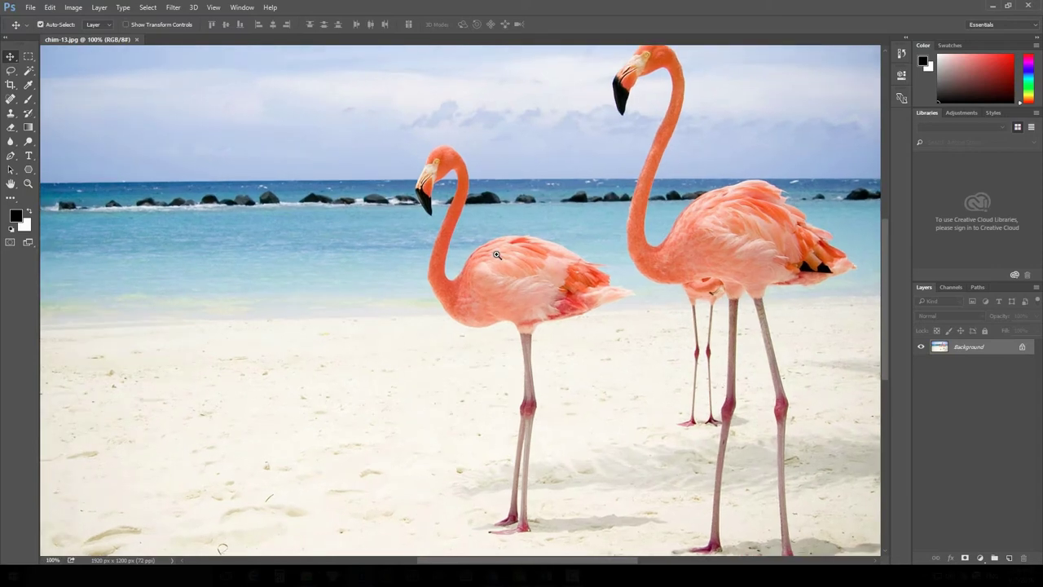
left_click_drag(496, 255, 531, 301)
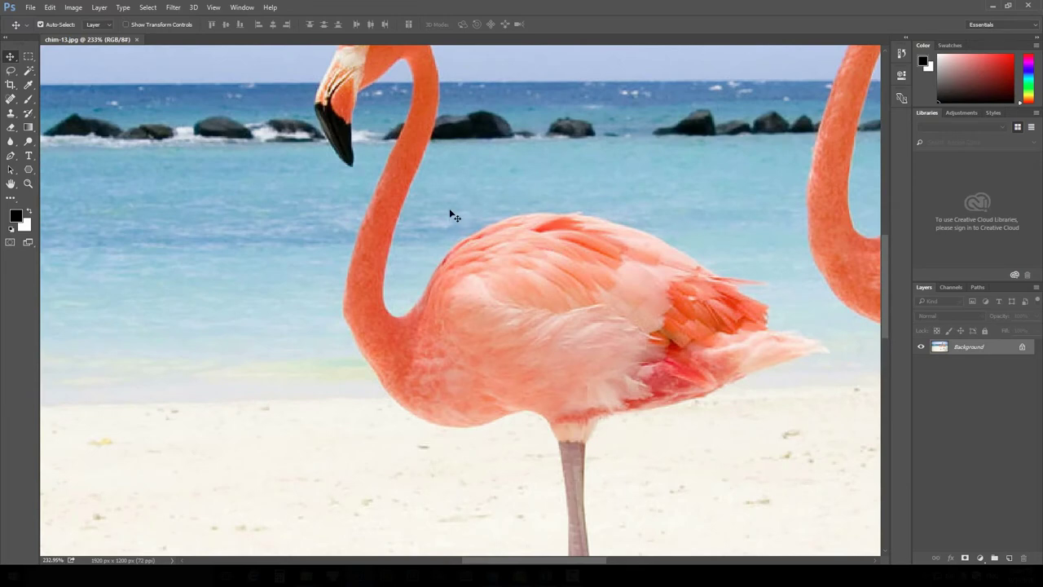
scroll(450, 221, "up", 3)
scroll(451, 221, "down", 2)
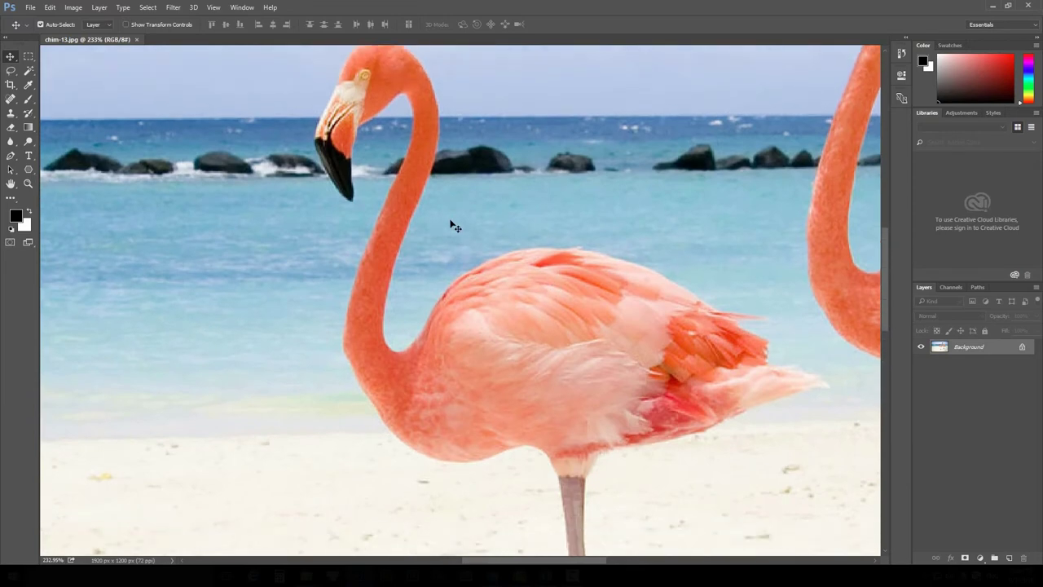
scroll(450, 221, "down", 2)
scroll(454, 226, "down", 1)
scroll(454, 226, "up", 2)
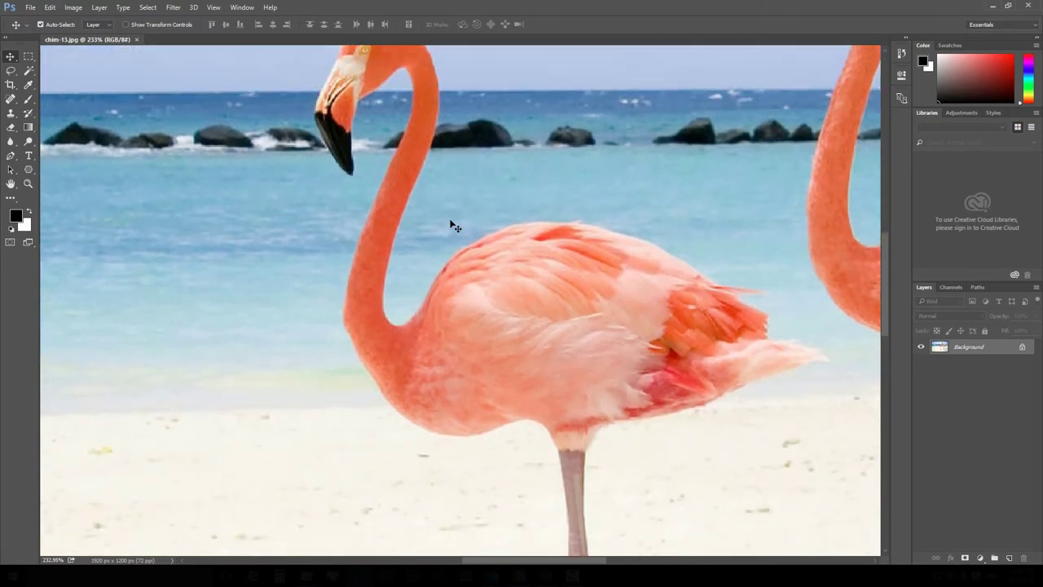
scroll(453, 226, "up", 2)
scroll(454, 226, "down", 2)
scroll(452, 224, "up", 1)
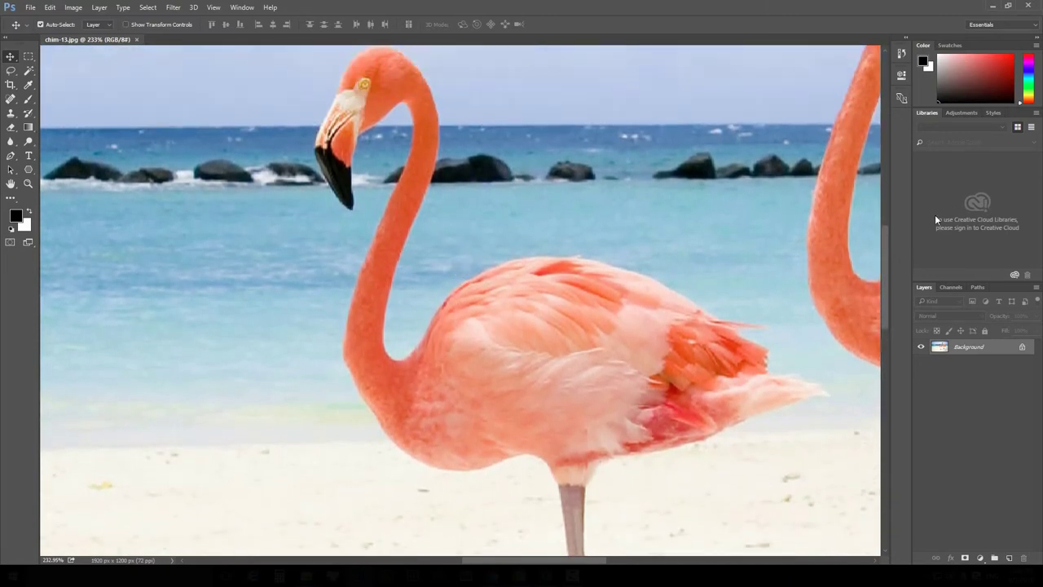
mouse_move(885, 260)
left_mouse_down()
mouse_move(880, 339)
mouse_move(881, 277)
left_mouse_up()
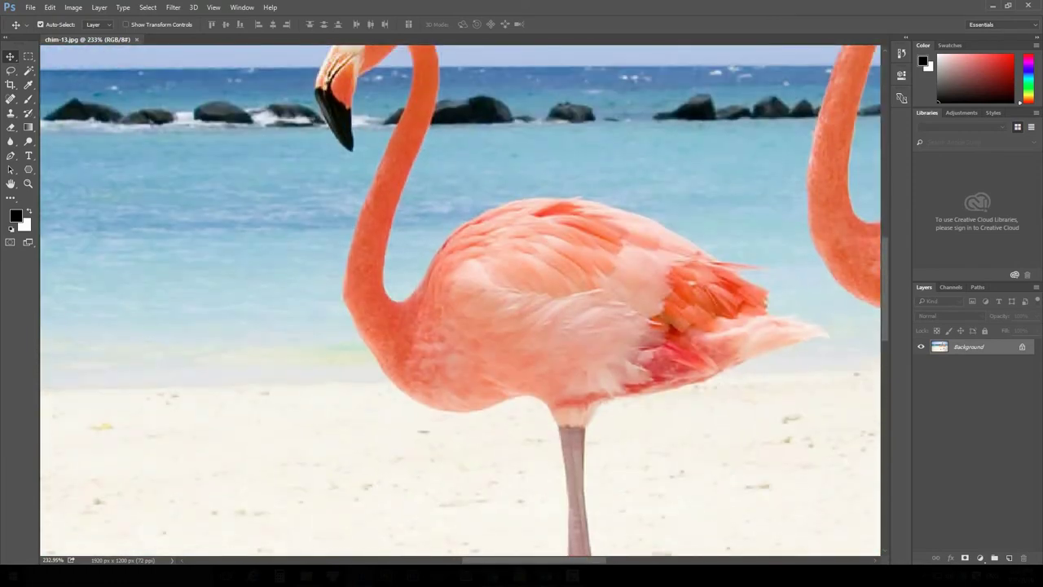
Pan the magnified photo across the sea and rocks, then return to 100% with Ctrl+1.
left_click_drag(570, 561, 577, 561)
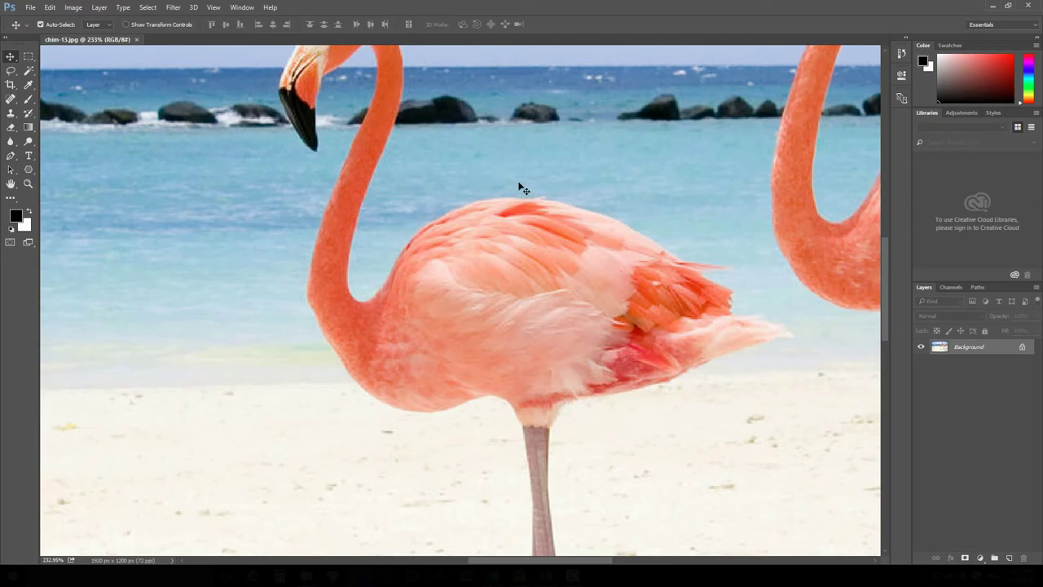
mouse_move(682, 155)
left_mouse_down()
mouse_move(367, 329)
mouse_move(269, 364)
mouse_move(685, 340)
mouse_move(665, 284)
left_mouse_up()
left_click_drag(256, 284, 668, 296)
left_click_drag(247, 293, 353, 282)
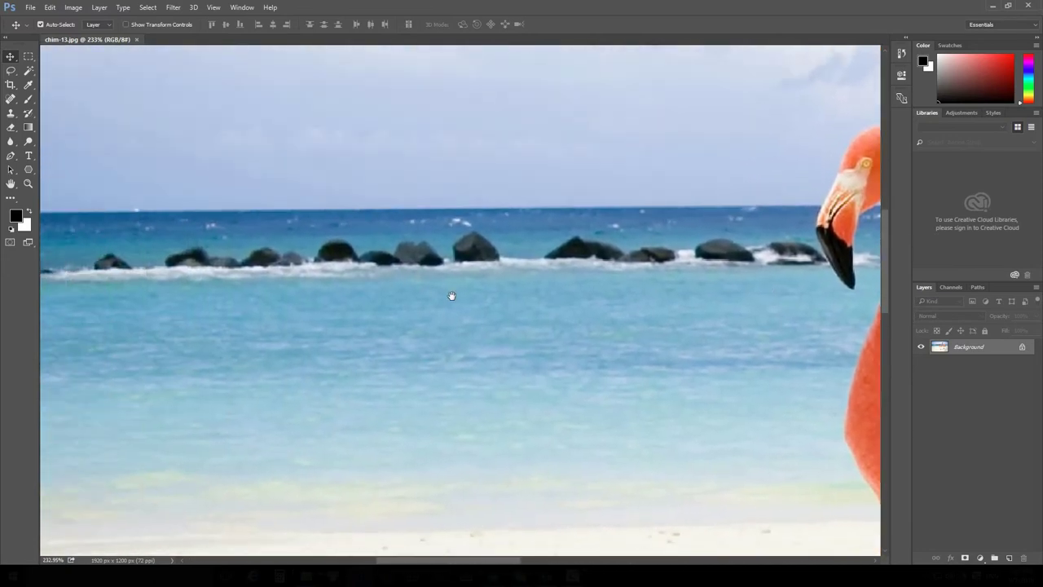
key("ctrl+1")
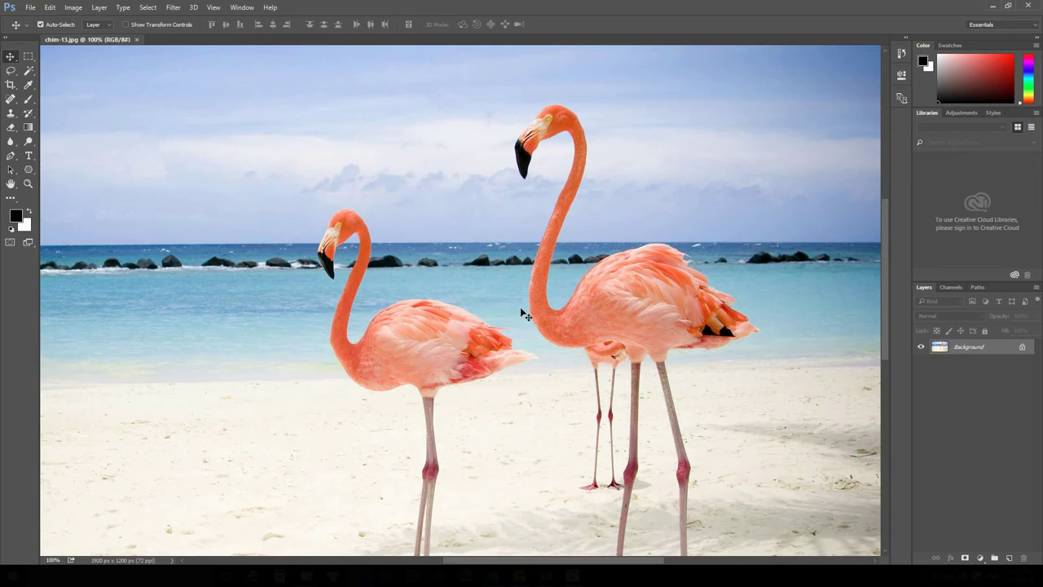
With the Brush Tool in Normal mode, paint two thick black diagonal strokes across the left sky.
left_click(51, 7)
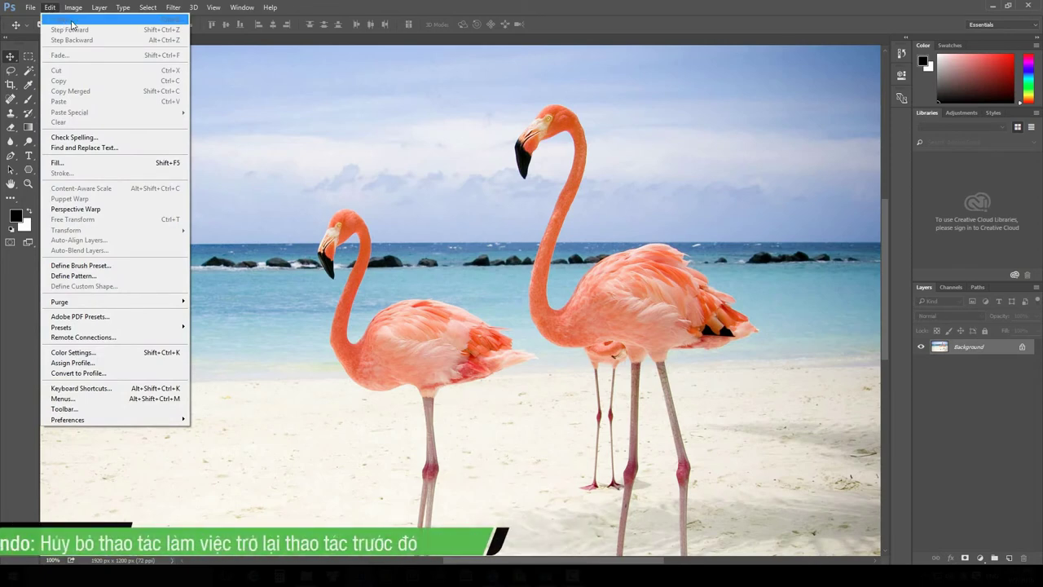
left_click(325, 116)
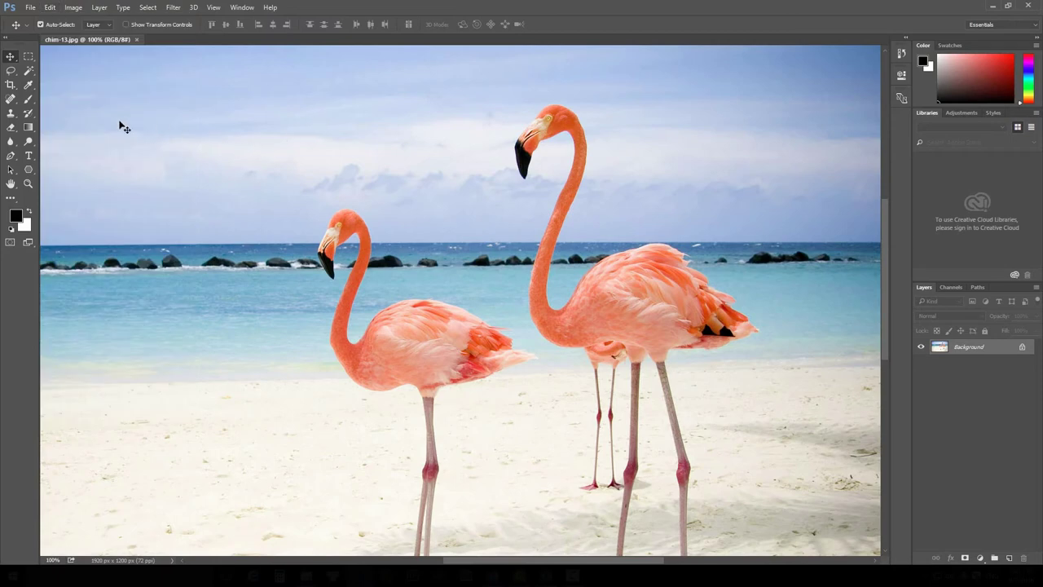
left_click_drag(26, 101, 66, 103)
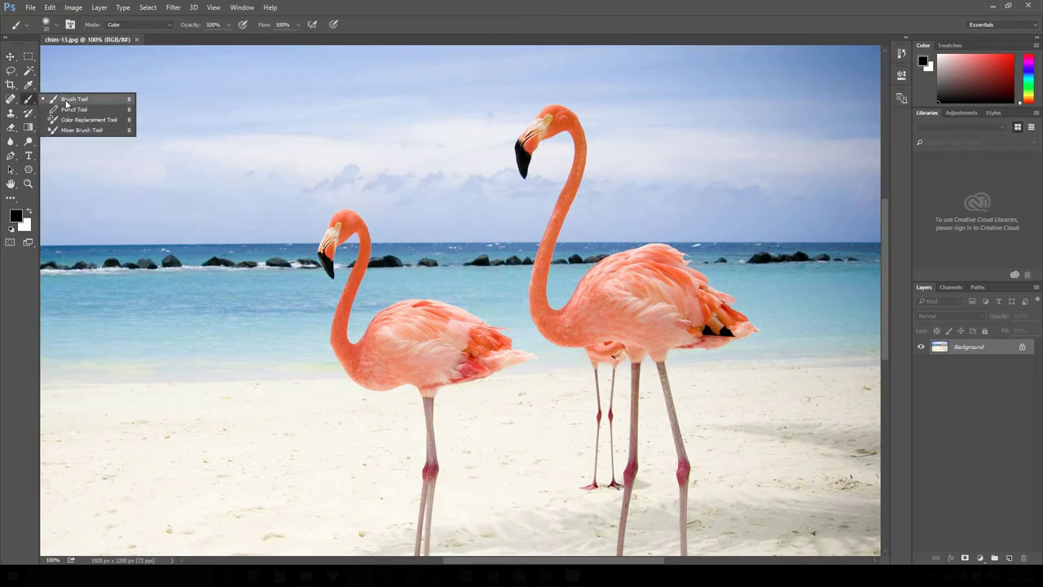
left_click_drag(318, 107, 190, 218)
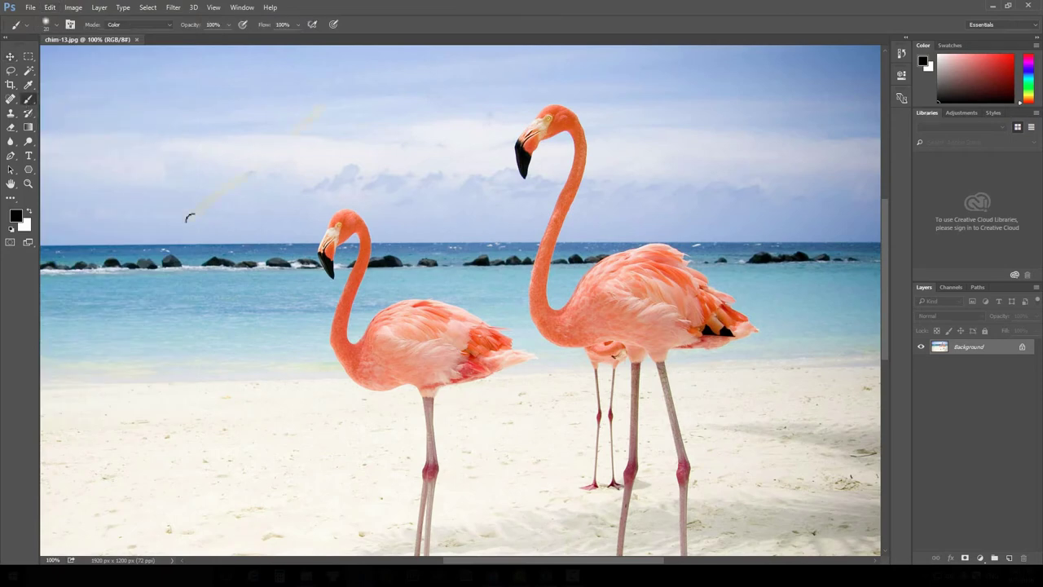
key("ctrl+z")
left_click(146, 25)
left_click_drag(312, 113, 199, 246)
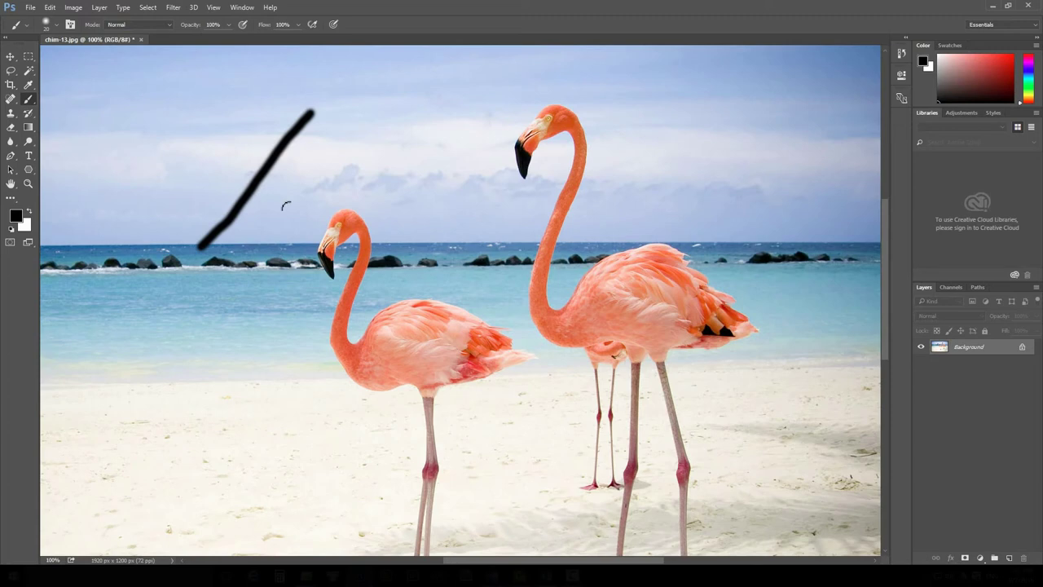
left_click_drag(430, 114, 256, 263)
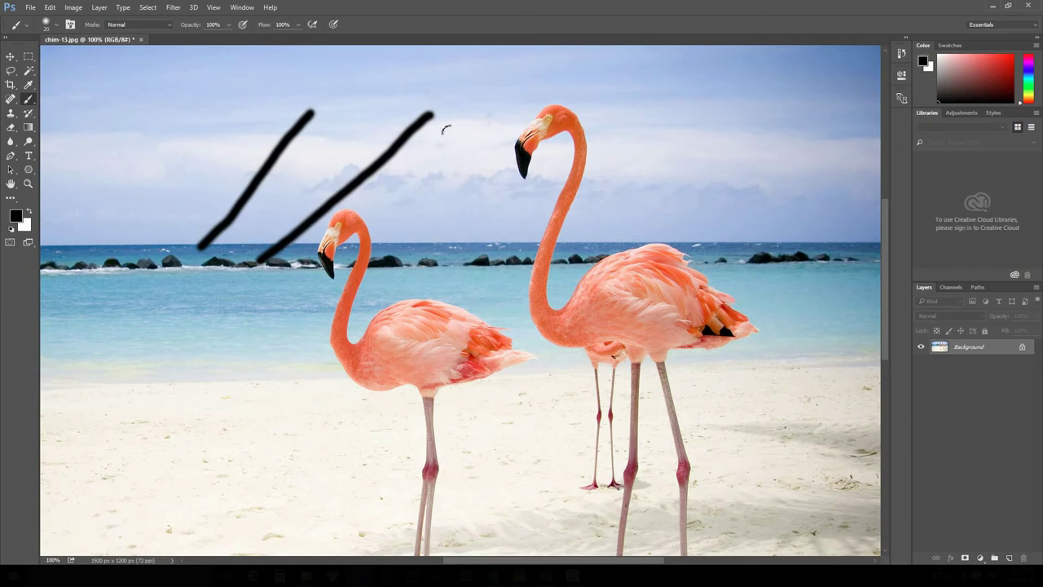
Undo and redo the second brush stroke through the Edit menu, leaving it restored.
left_click(49, 7)
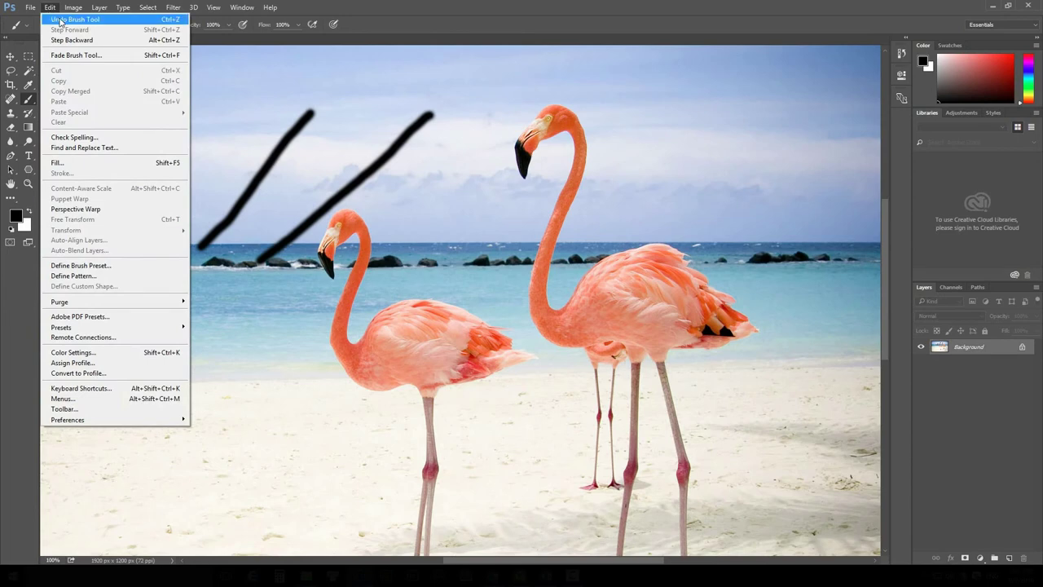
left_click(166, 19)
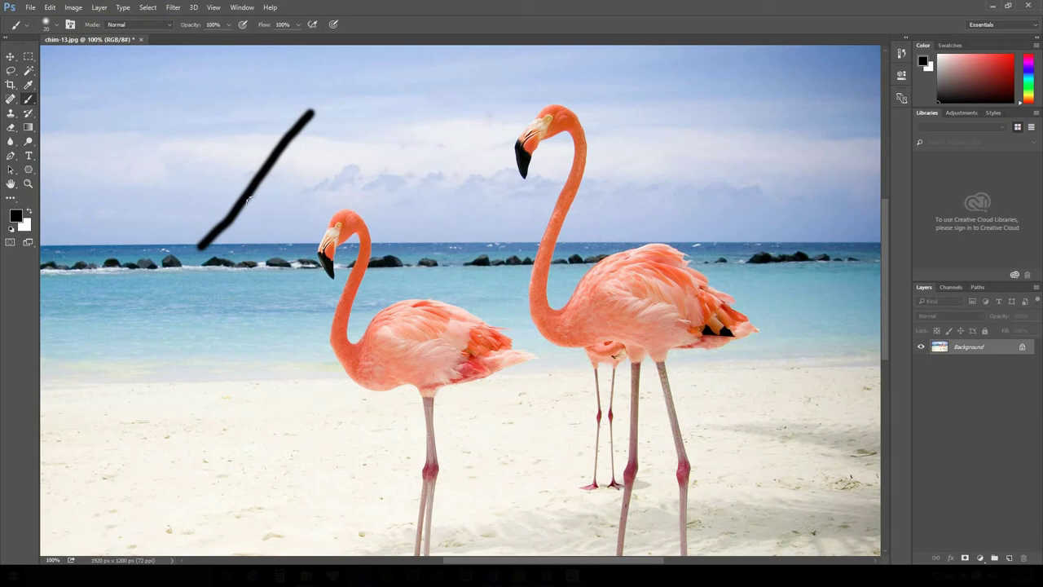
left_click(49, 8)
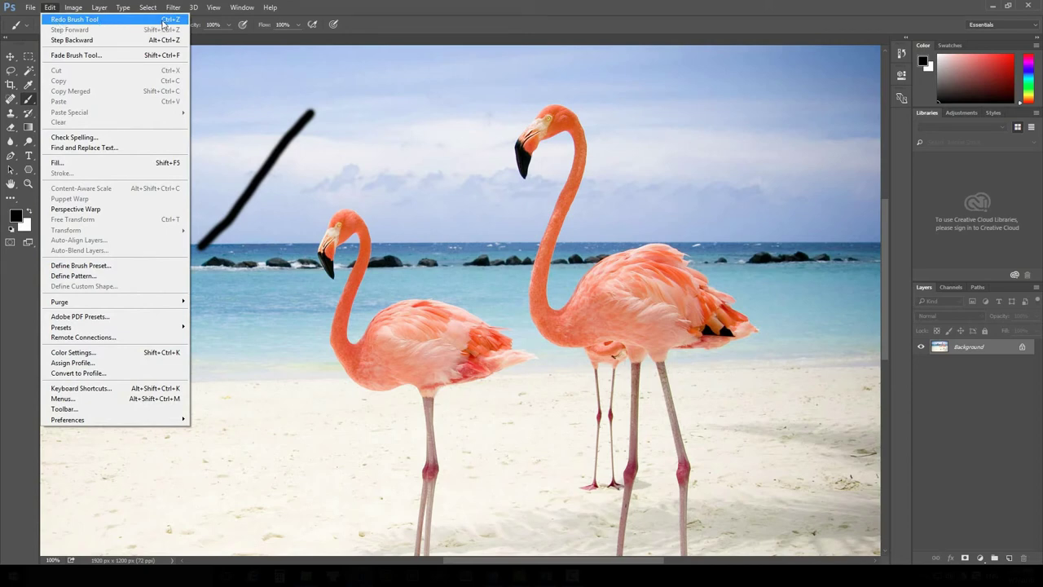
left_click(108, 24)
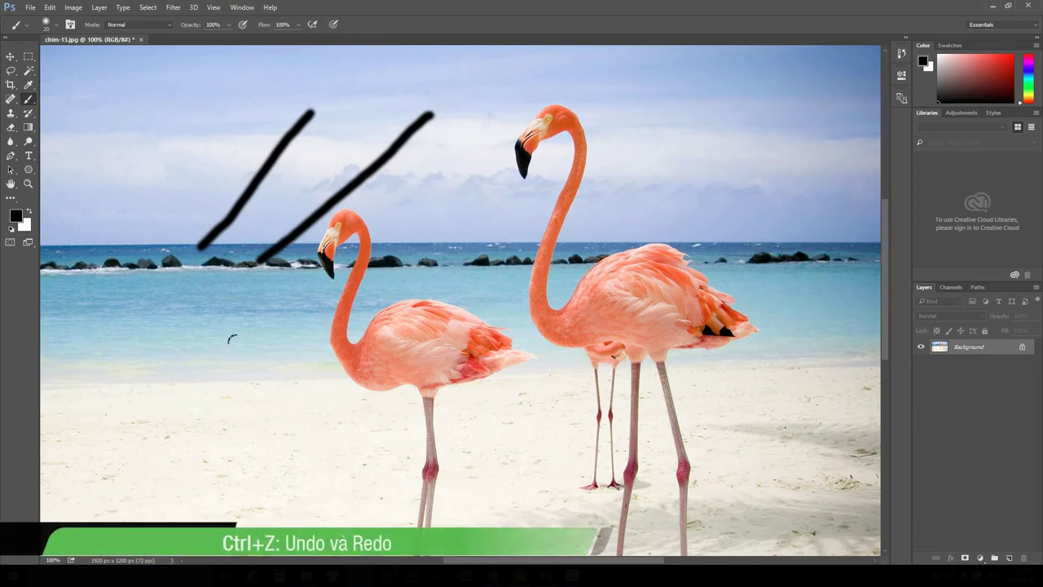
left_click(50, 7)
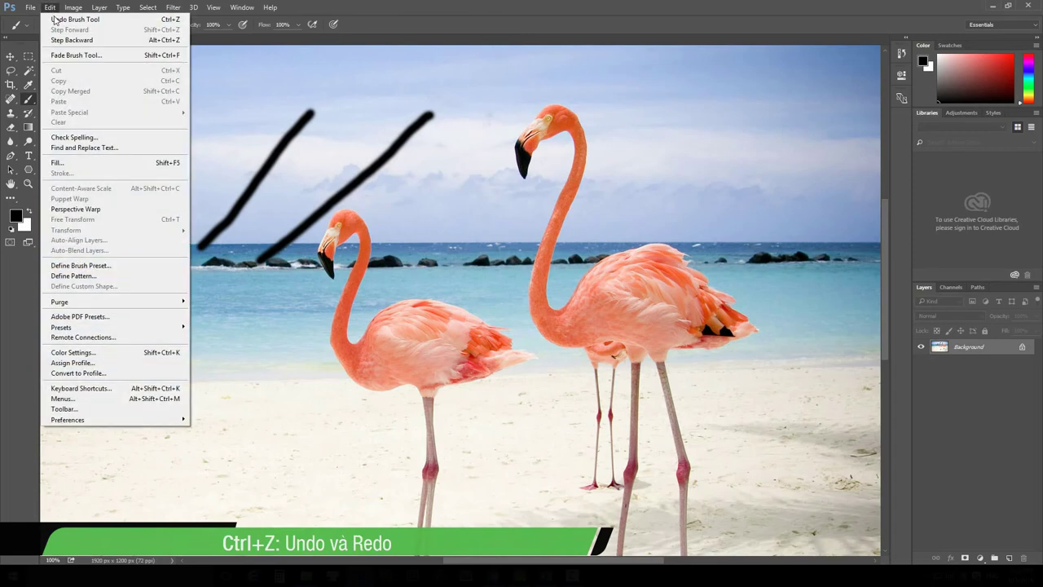
left_click(50, 7)
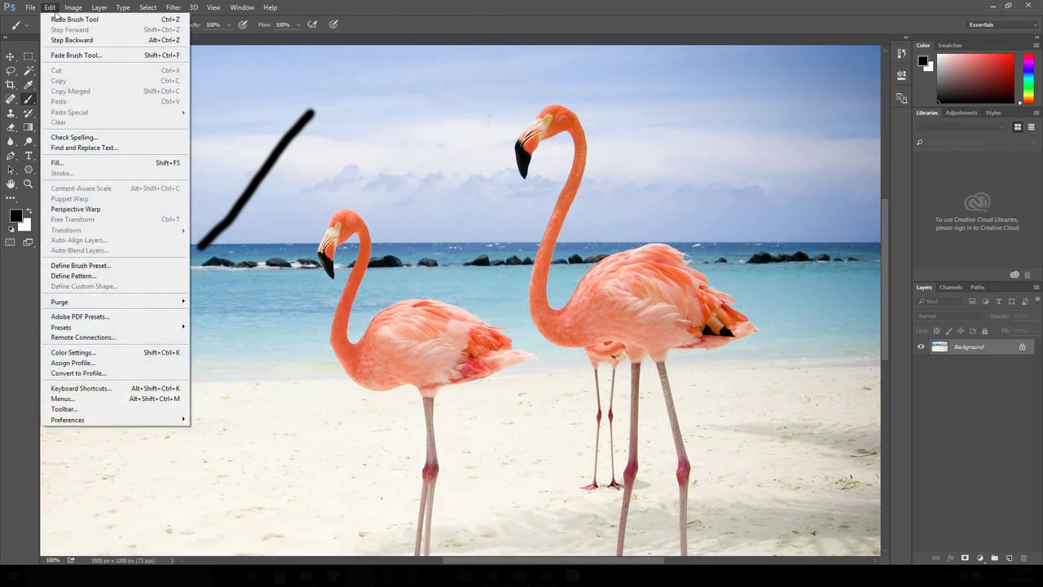
left_click(58, 19)
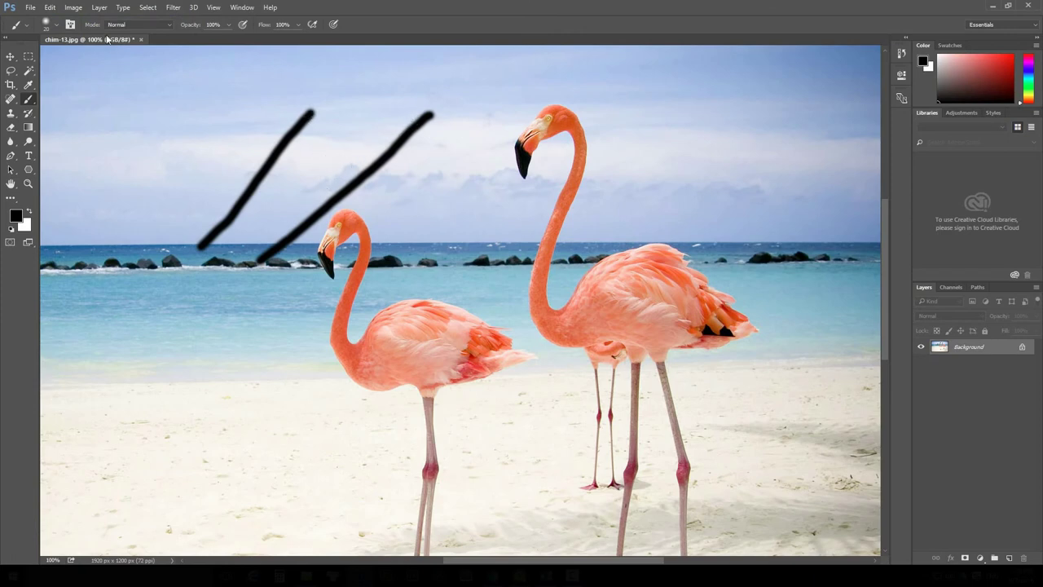
left_click(48, 8)
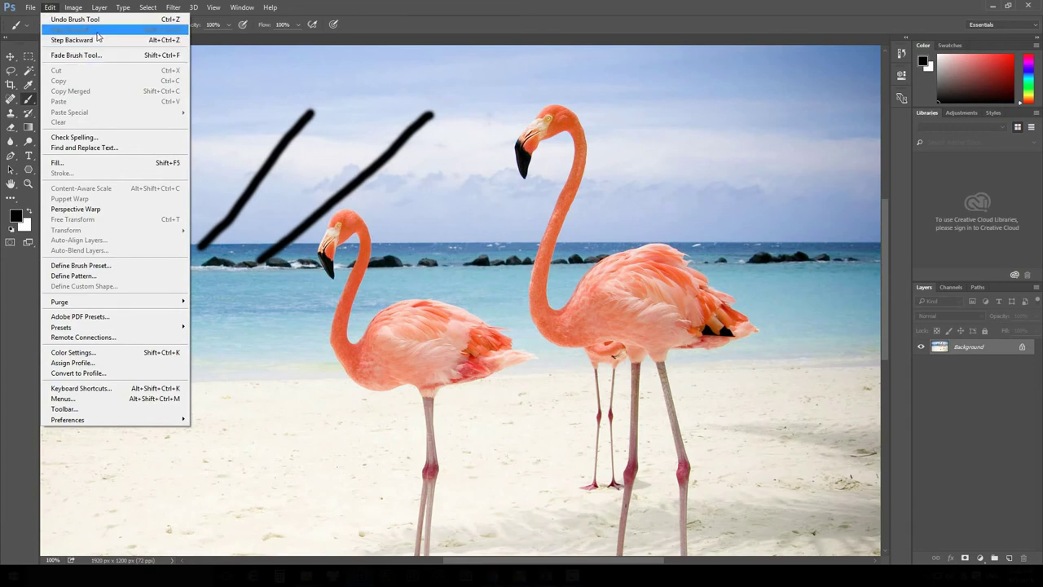
Remove the two strokes and paint five new black diagonal strokes across sky, flamingos and sand.
left_click(113, 36)
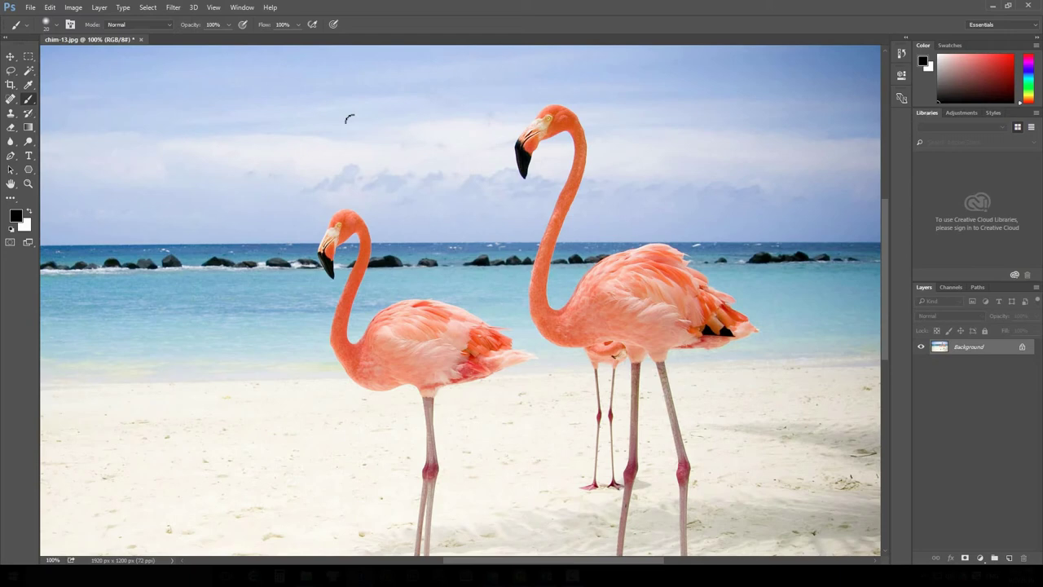
left_click_drag(326, 128, 220, 232)
left_click_drag(395, 145, 277, 304)
left_click_drag(466, 189, 308, 381)
left_click_drag(554, 219, 434, 403)
left_click_drag(629, 271, 517, 447)
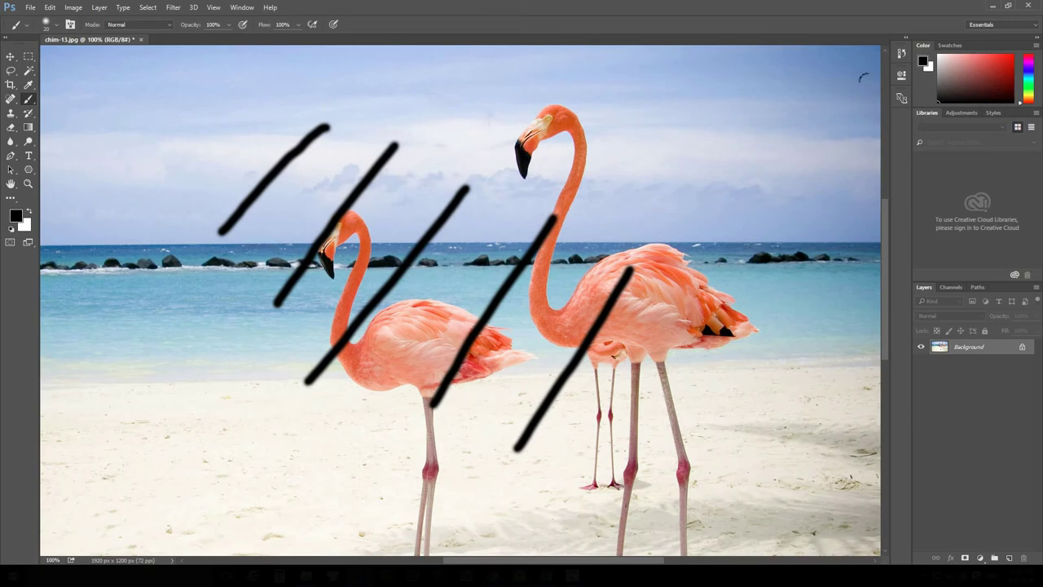
Show and lengthen the History panel, stepping through states back to the chim-13.jpg snapshot.
left_click(242, 7)
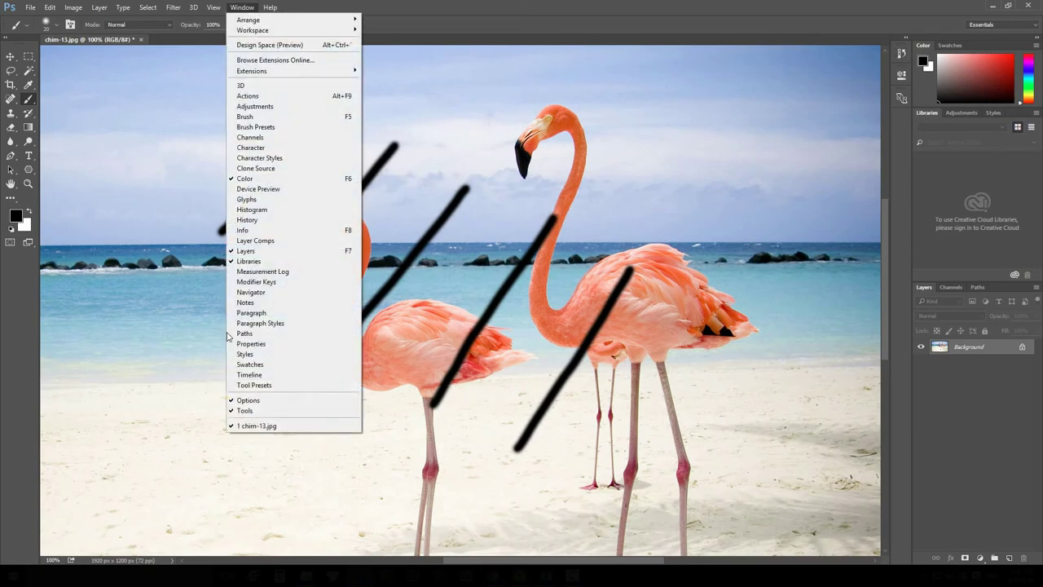
left_click(275, 220)
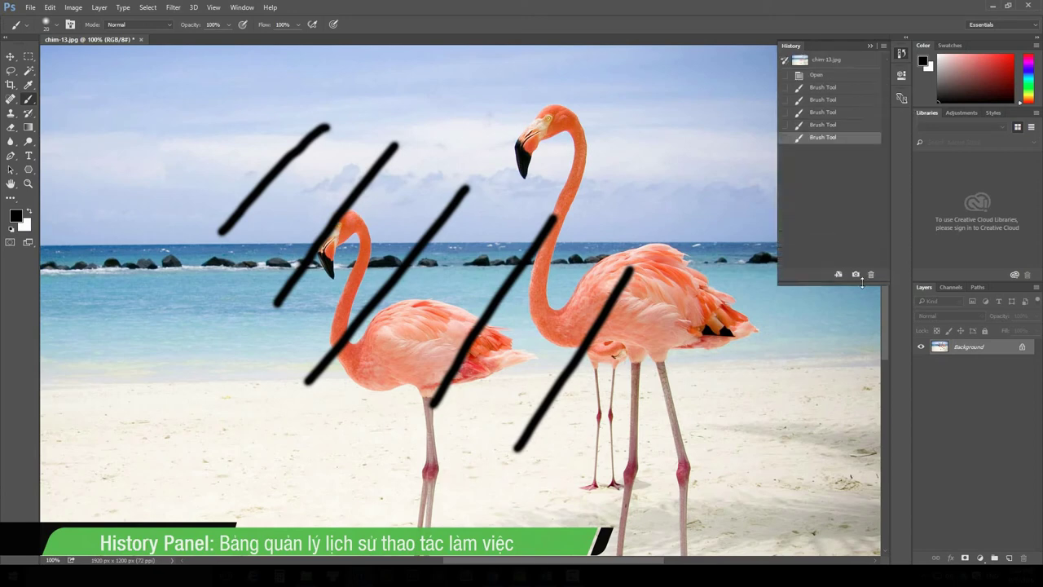
left_click_drag(888, 104, 888, 313)
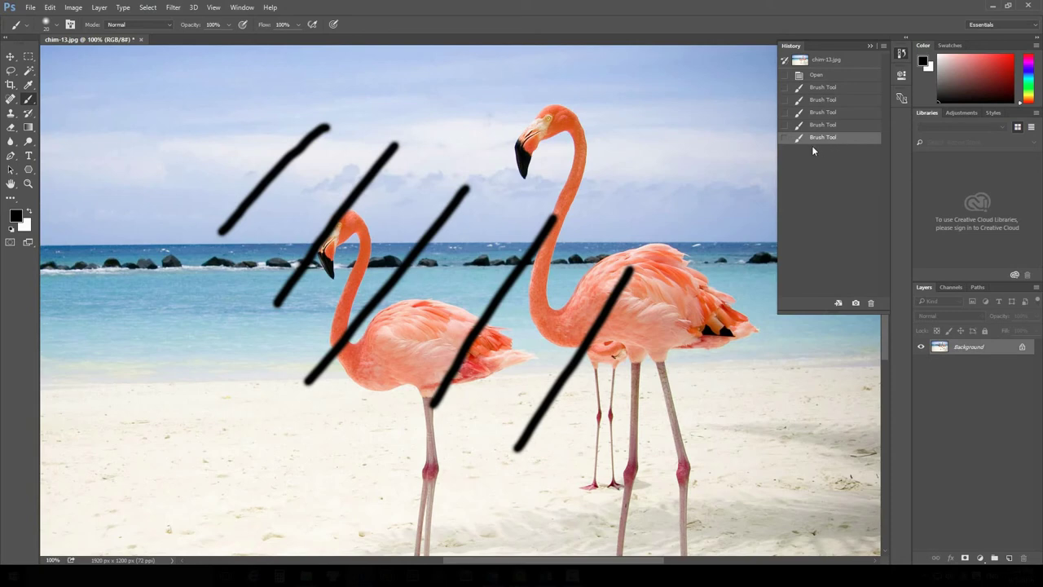
left_click(851, 126)
left_click(854, 102)
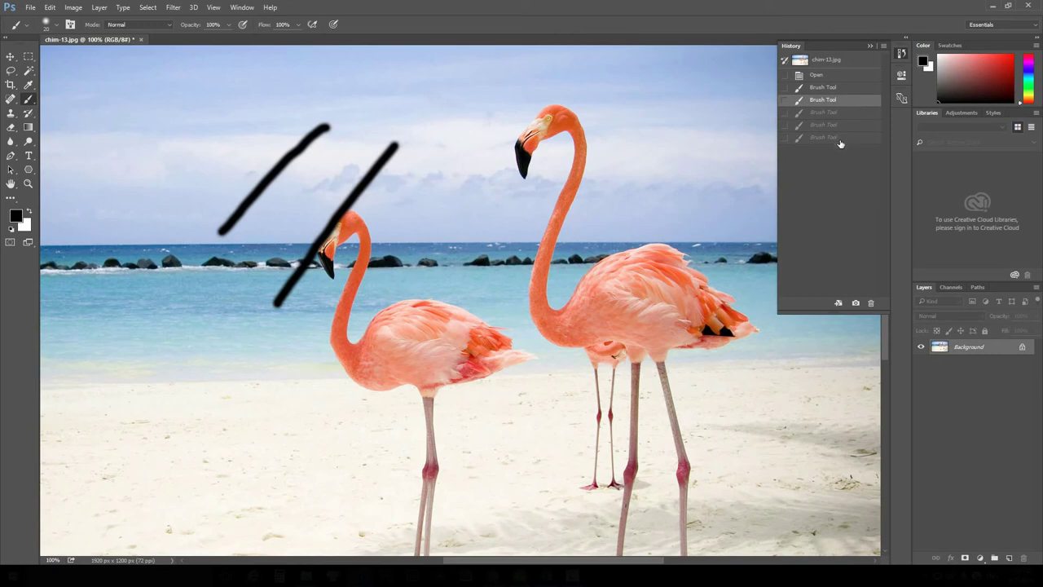
left_click(854, 65)
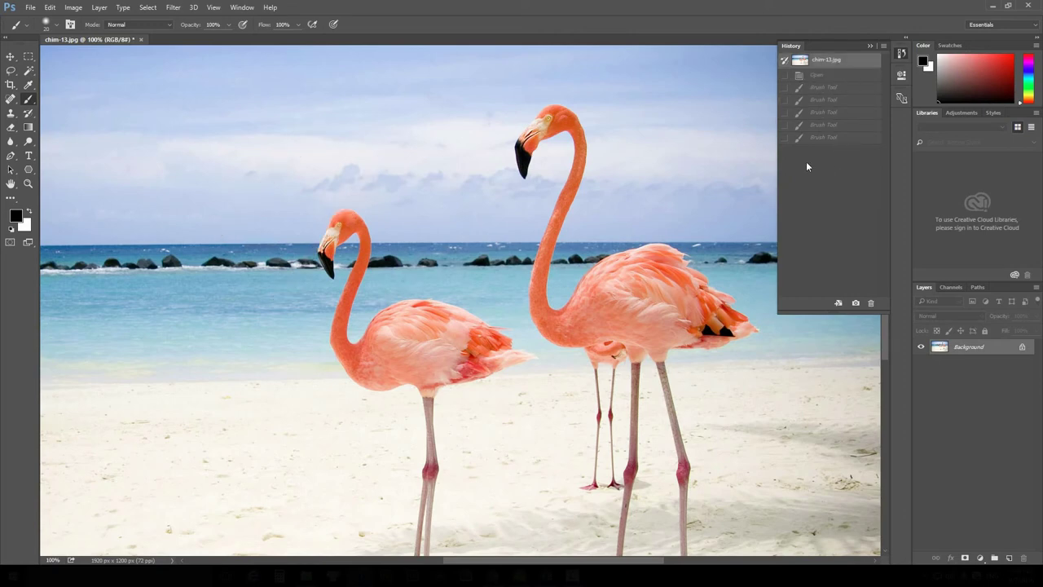
left_click(850, 137)
left_click(839, 75)
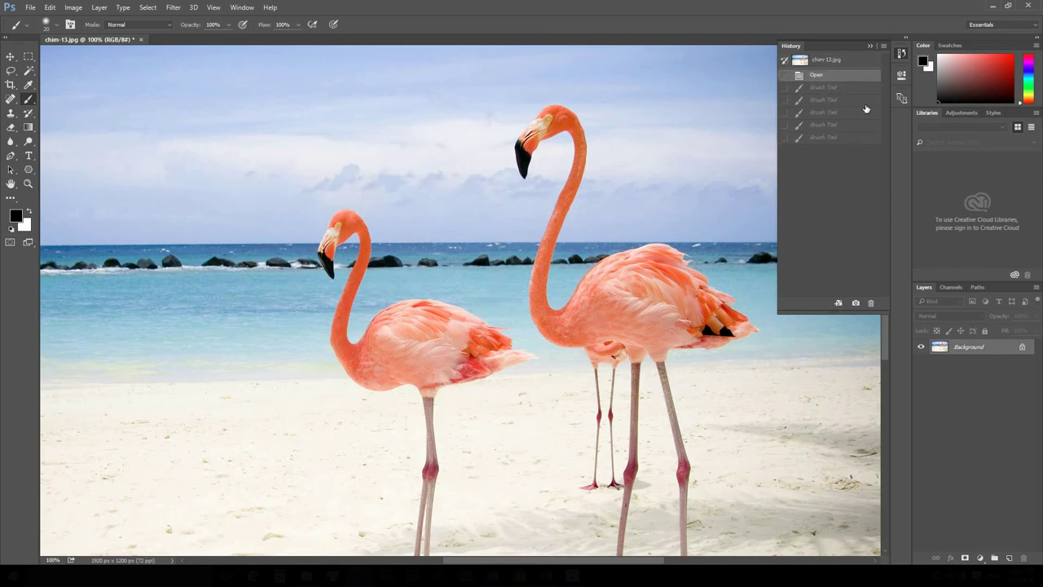
left_click(854, 65)
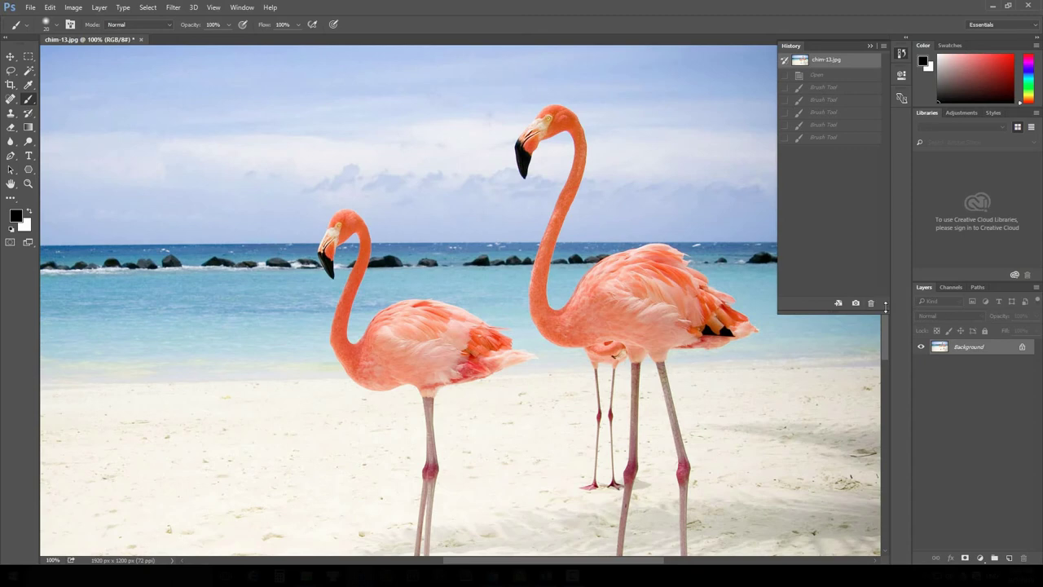
Lengthen the History panel and paint about 25 black diagonal strokes over sky, flamingos and sand.
left_click_drag(886, 306, 886, 388)
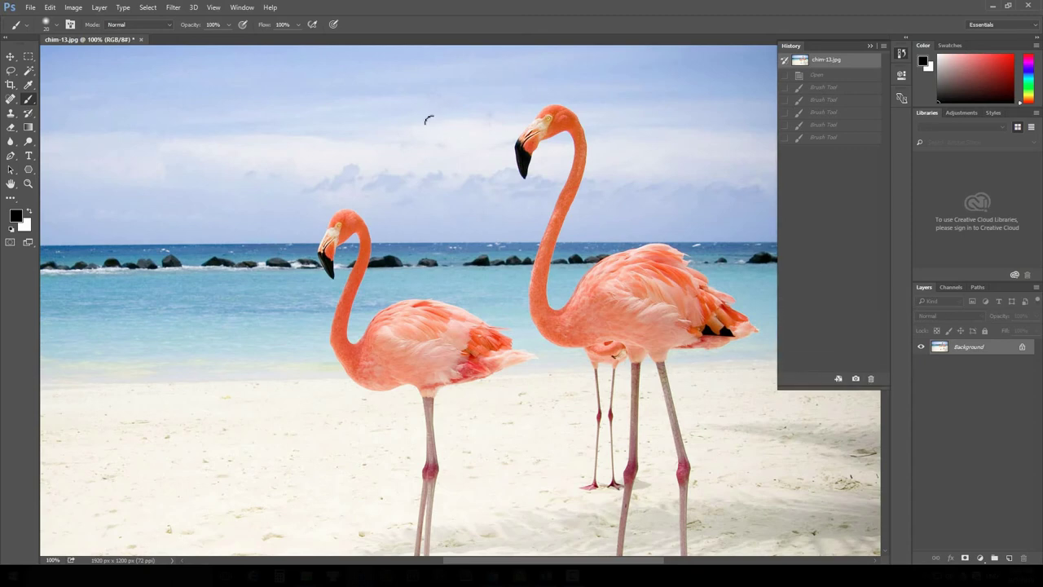
left_click_drag(439, 103, 323, 207)
left_click_drag(476, 140, 358, 227)
left_click_drag(497, 172, 405, 267)
left_click_drag(536, 205, 410, 315)
left_click_drag(583, 243, 451, 363)
left_click_drag(619, 287, 483, 436)
left_click_drag(641, 353, 552, 457)
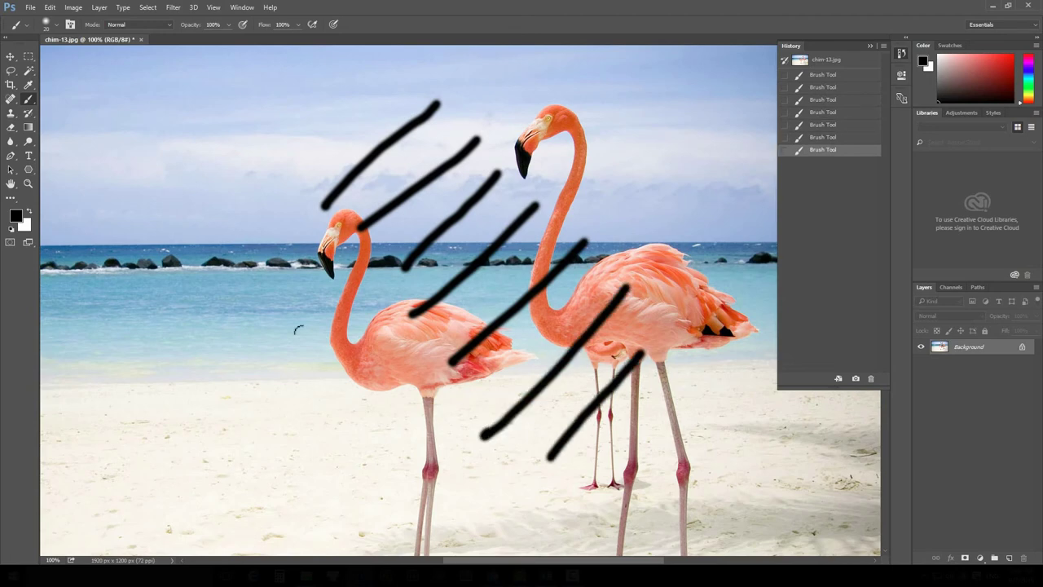
left_click_drag(295, 286, 172, 358)
left_click_drag(246, 182, 79, 279)
left_click_drag(303, 352, 154, 454)
left_click_drag(376, 382, 259, 471)
left_click_drag(425, 412, 336, 481)
left_click_drag(499, 434, 414, 526)
left_click_drag(703, 400, 603, 489)
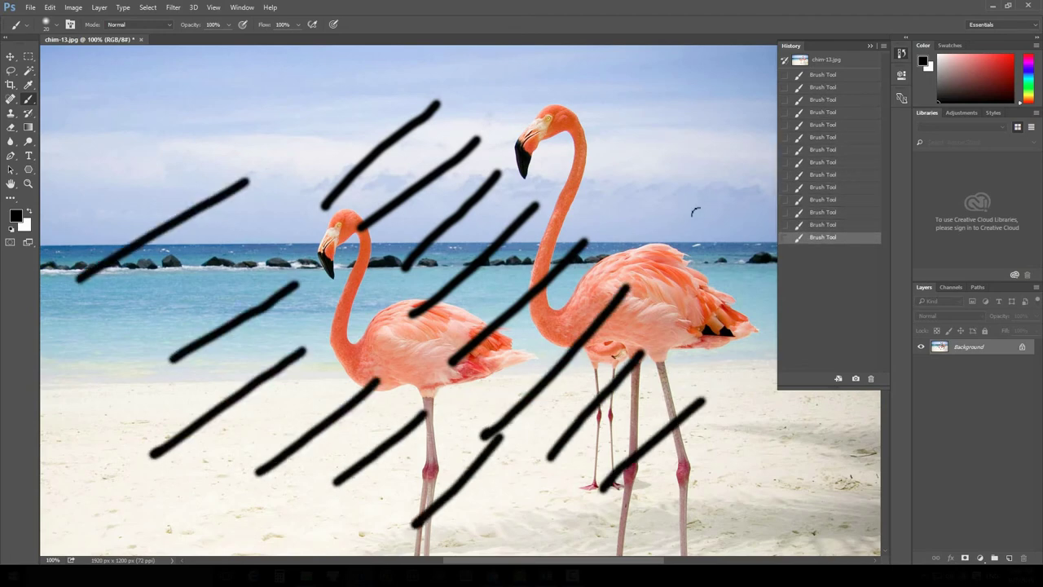
left_click_drag(694, 212, 557, 300)
left_click_drag(666, 107, 499, 212)
left_click_drag(486, 139, 287, 204)
left_click_drag(342, 124, 223, 196)
left_click_drag(424, 92, 92, 316)
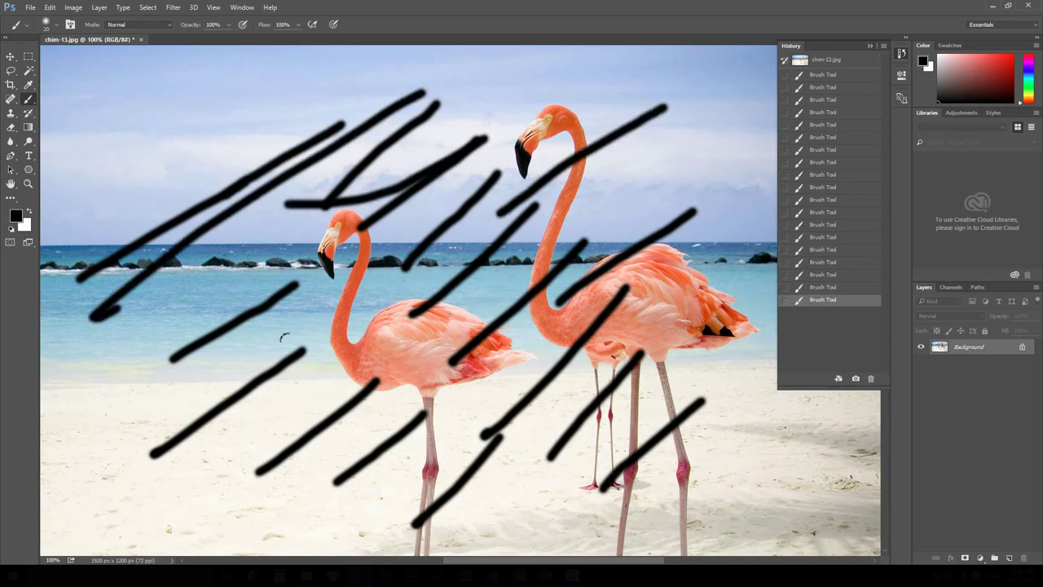
left_click_drag(528, 178, 234, 356)
left_click_drag(538, 227, 425, 350)
left_click_drag(625, 241, 521, 331)
left_click_drag(633, 256, 449, 419)
left_click_drag(583, 205, 413, 361)
left_click_drag(548, 288, 466, 361)
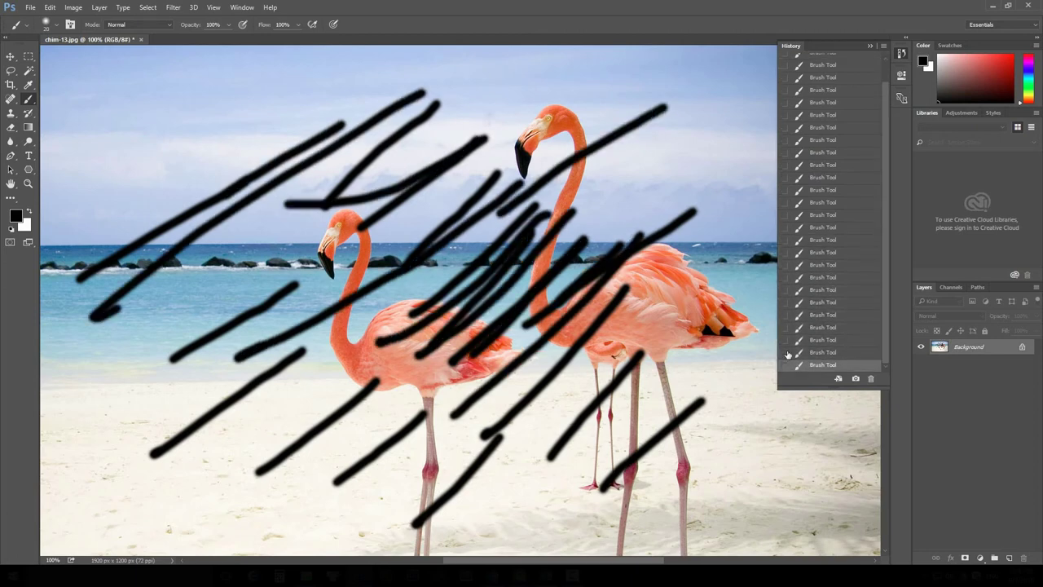
Stretch the History panel further and paint about 20 more strokes over the flamingos and shoreline.
left_click_drag(880, 389, 880, 536)
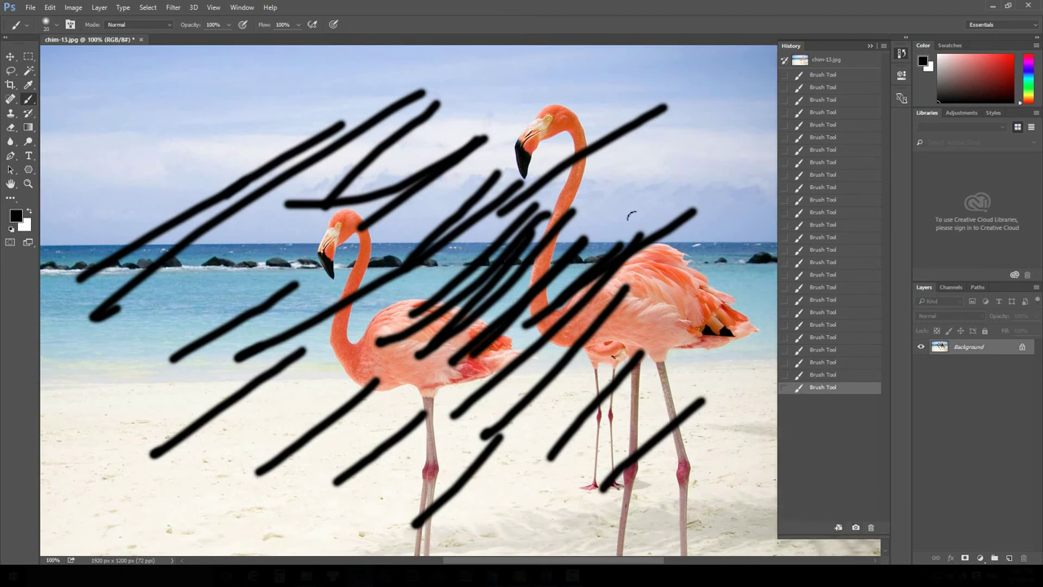
left_click_drag(725, 147, 554, 278)
left_click_drag(662, 256, 577, 362)
left_click_drag(683, 322, 580, 409)
left_click_drag(677, 378, 569, 467)
left_click_drag(671, 402, 551, 486)
left_click_drag(564, 214, 380, 357)
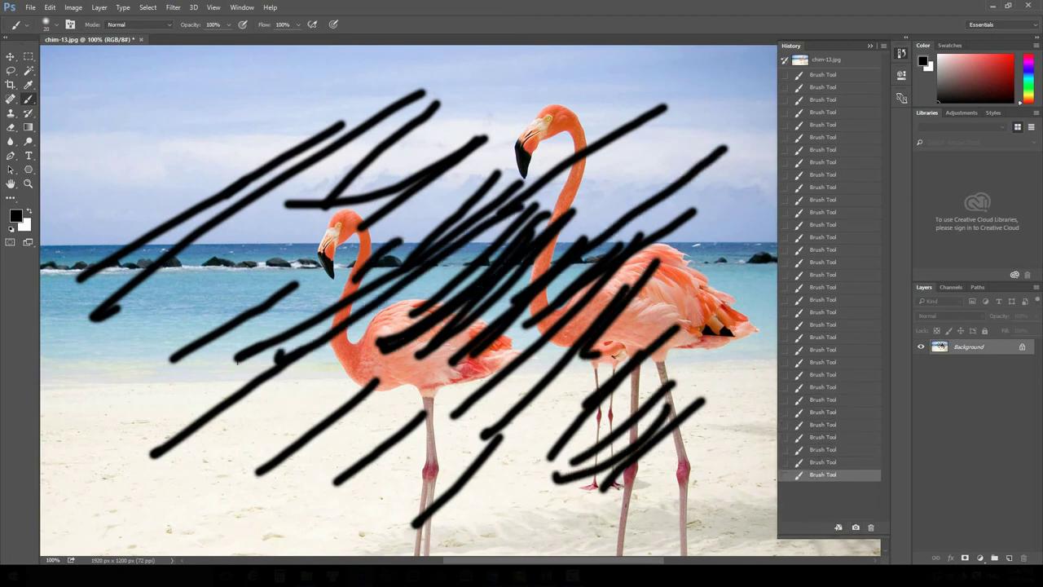
left_click_drag(363, 254, 274, 336)
left_click_drag(368, 274, 225, 380)
left_click_drag(339, 311, 280, 355)
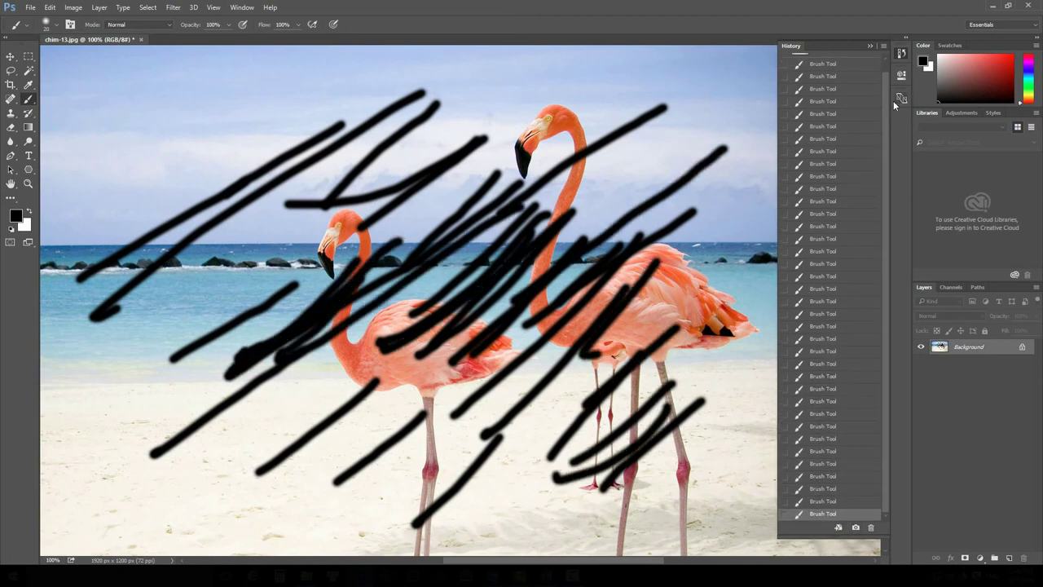
left_click_drag(601, 75, 343, 384)
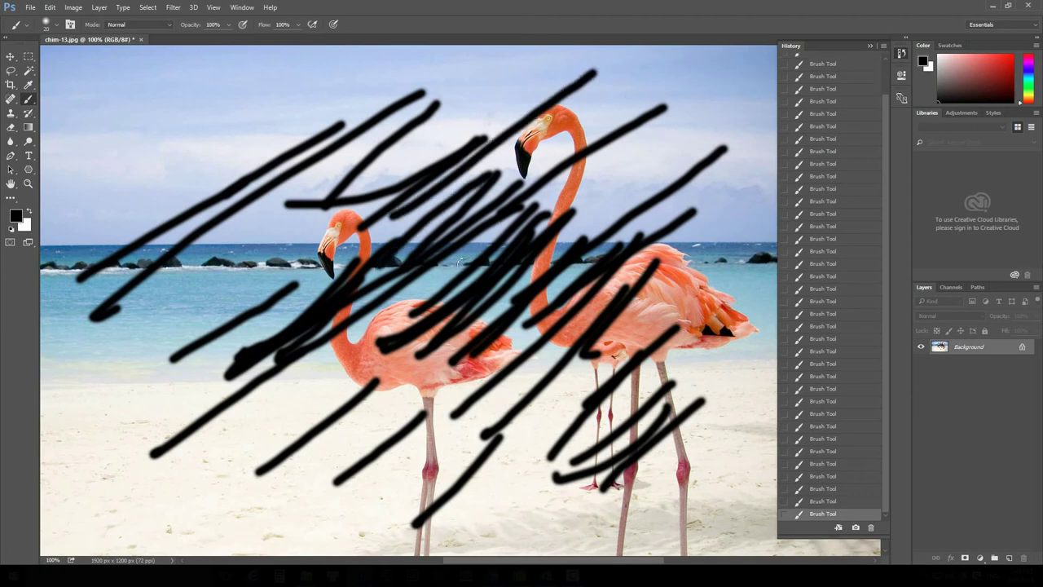
left_click_drag(548, 286, 391, 416)
left_click_drag(529, 355, 455, 432)
left_click_drag(567, 328, 461, 424)
left_click_drag(571, 274, 409, 401)
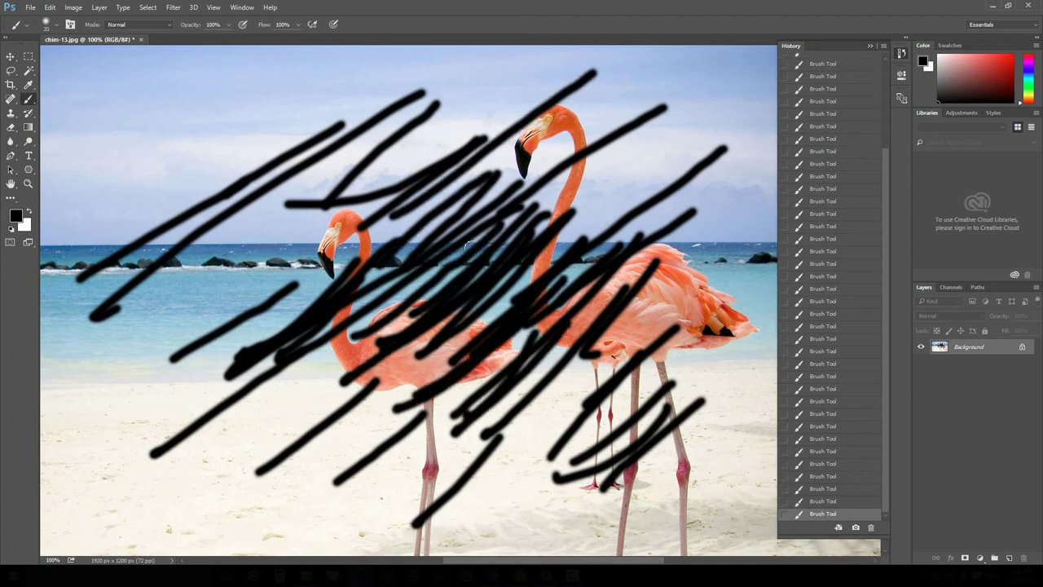
left_click_drag(417, 265, 314, 339)
left_click_drag(344, 258, 218, 395)
left_click_drag(143, 376, 293, 296)
left_click_drag(293, 230, 166, 321)
left_click_drag(280, 250, 167, 358)
left_click_drag(285, 186, 200, 285)
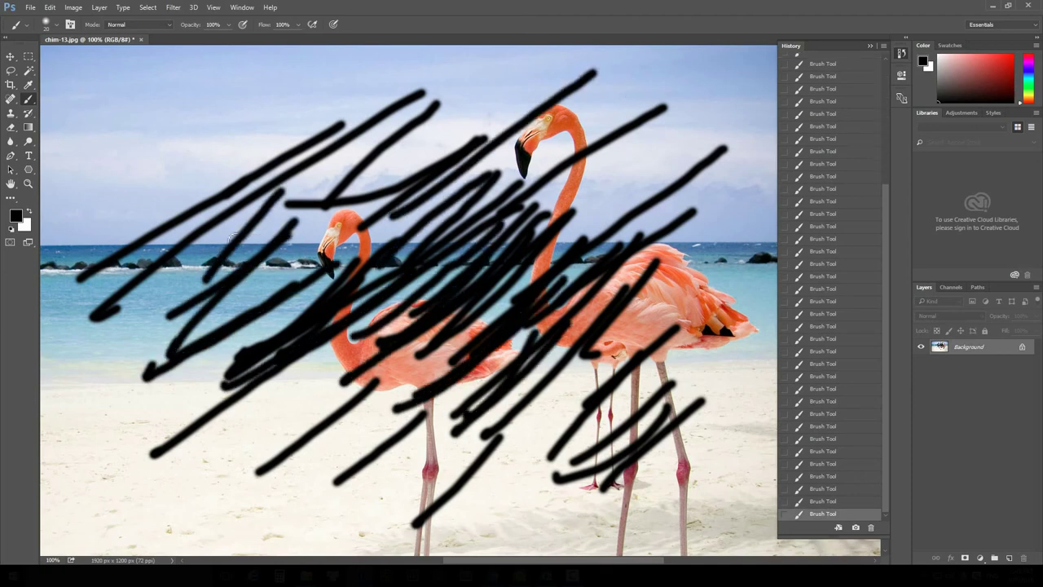
Open Edit > Preferences and view the Performance page showing History States at 50.
left_click(49, 8)
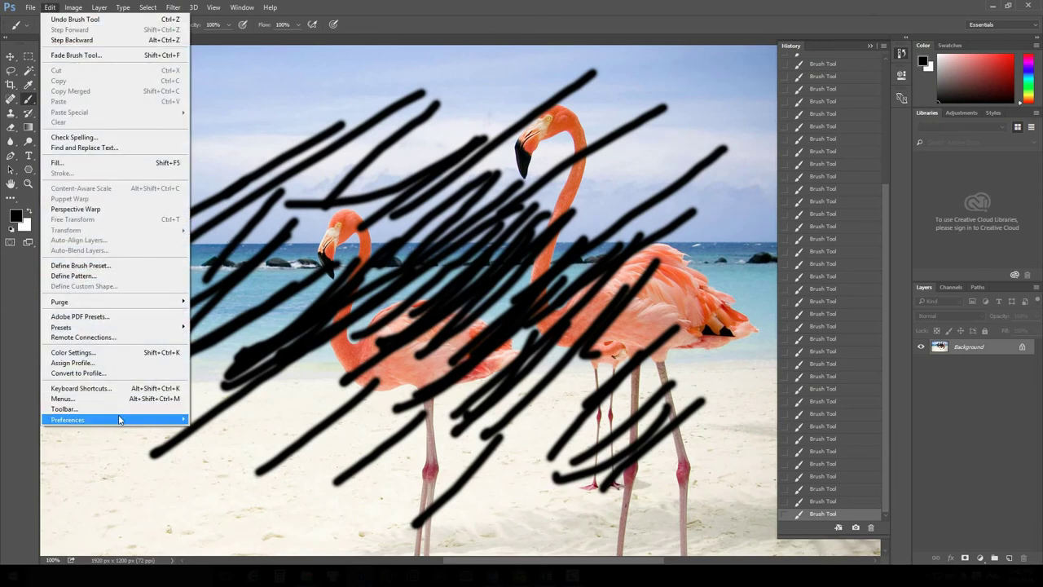
mouse_move(114, 418)
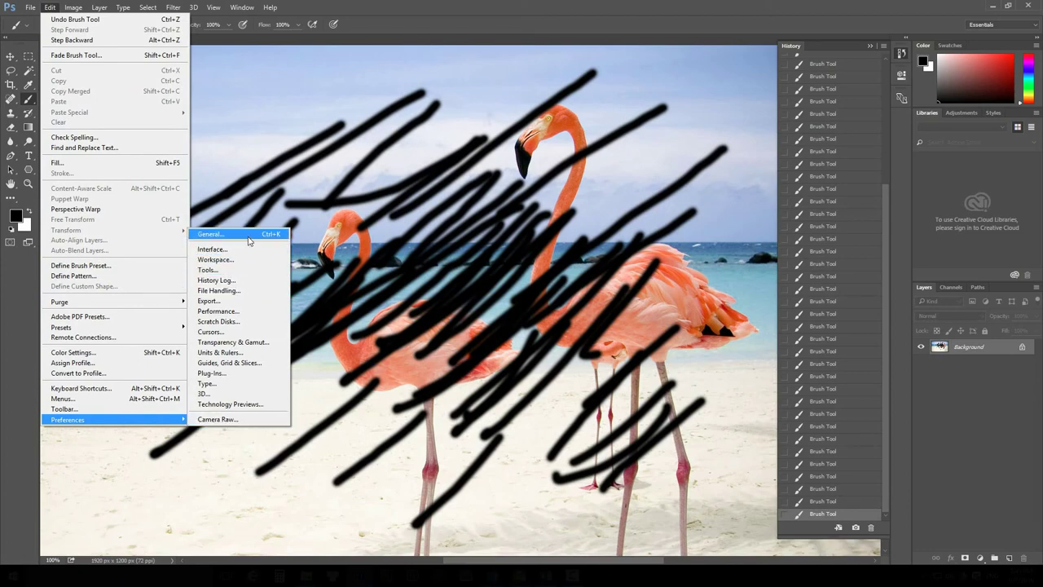
left_click(249, 236)
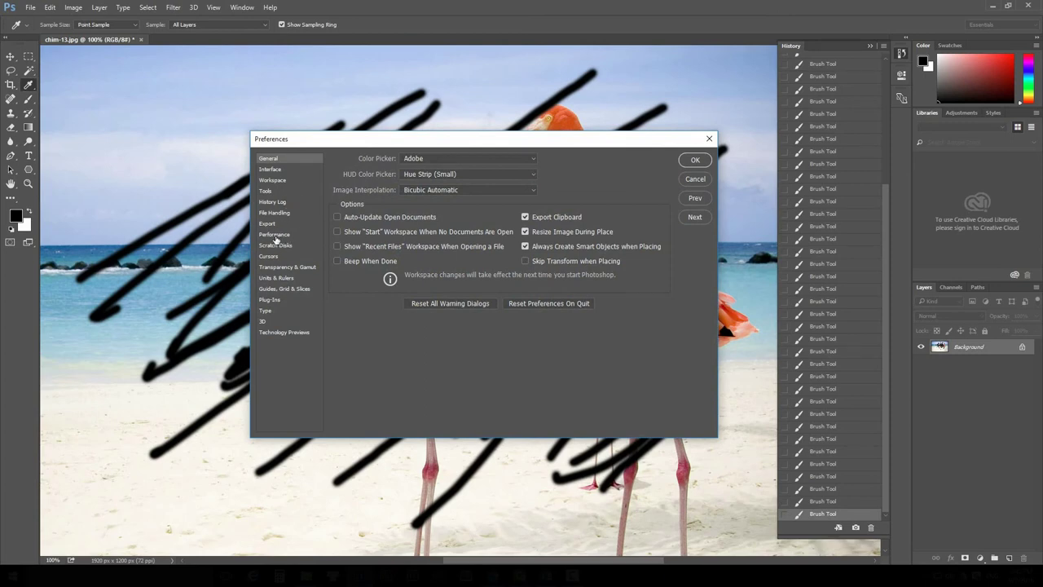
left_click(276, 237)
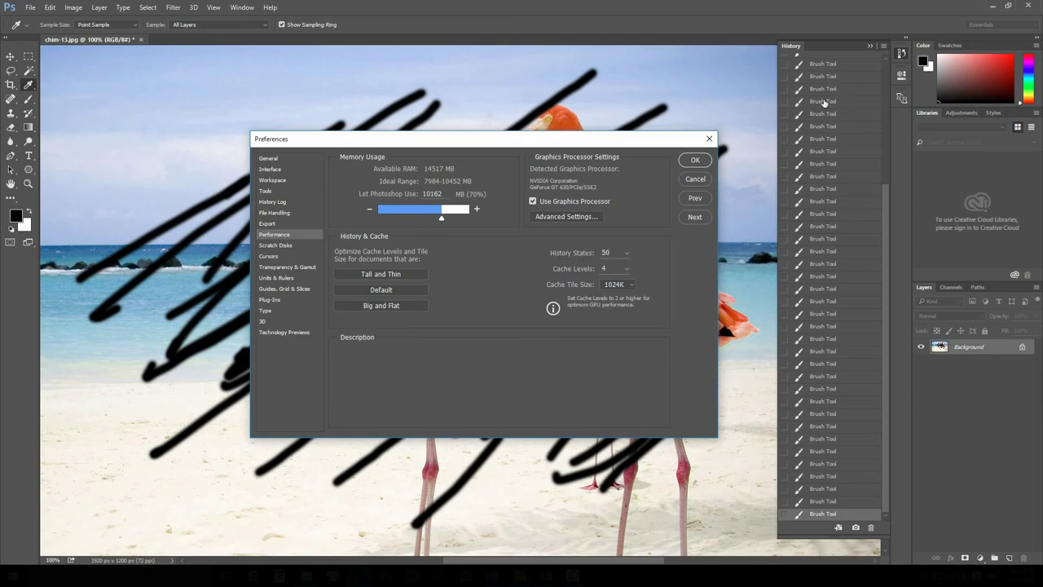
left_click(596, 253)
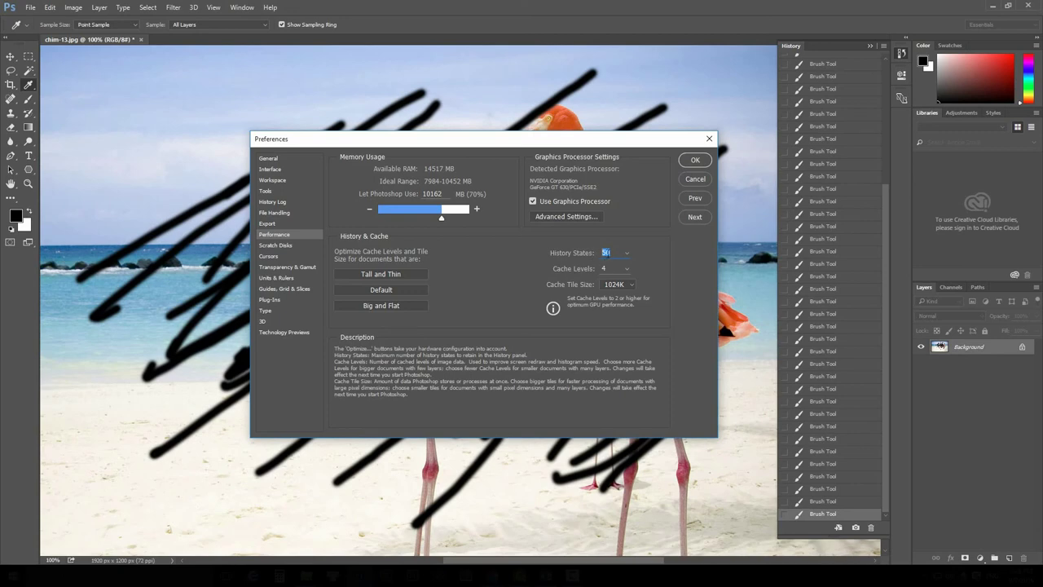
left_click(613, 252)
double_click(605, 253)
type("99")
type("99")
key("Tab")
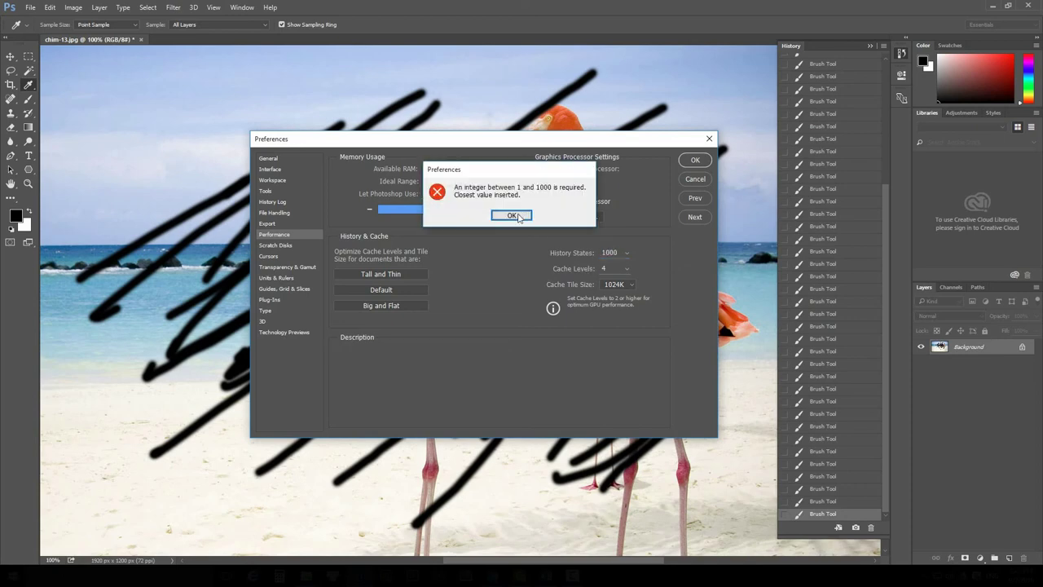
left_click(512, 217)
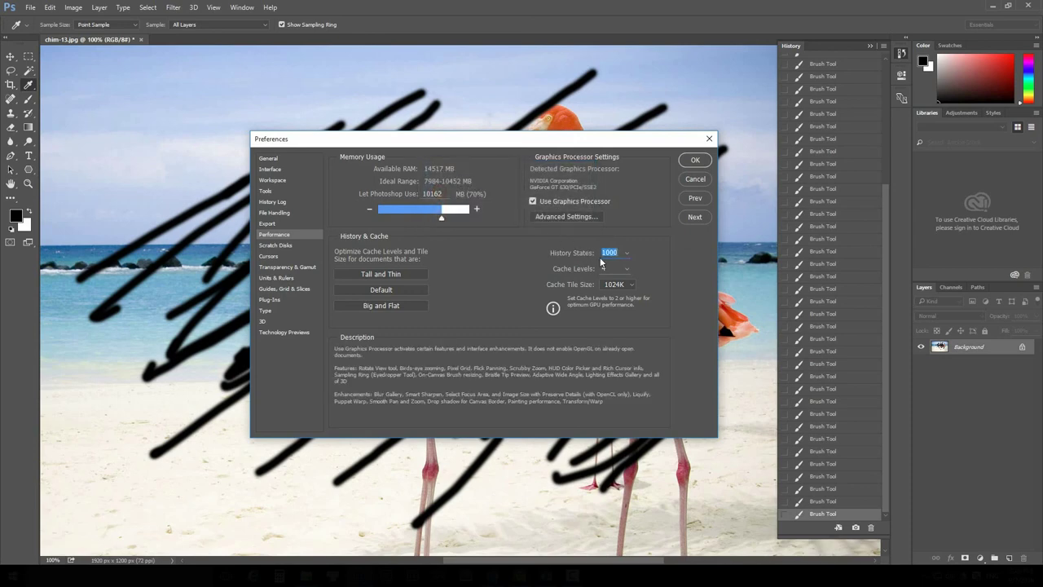
type("50")
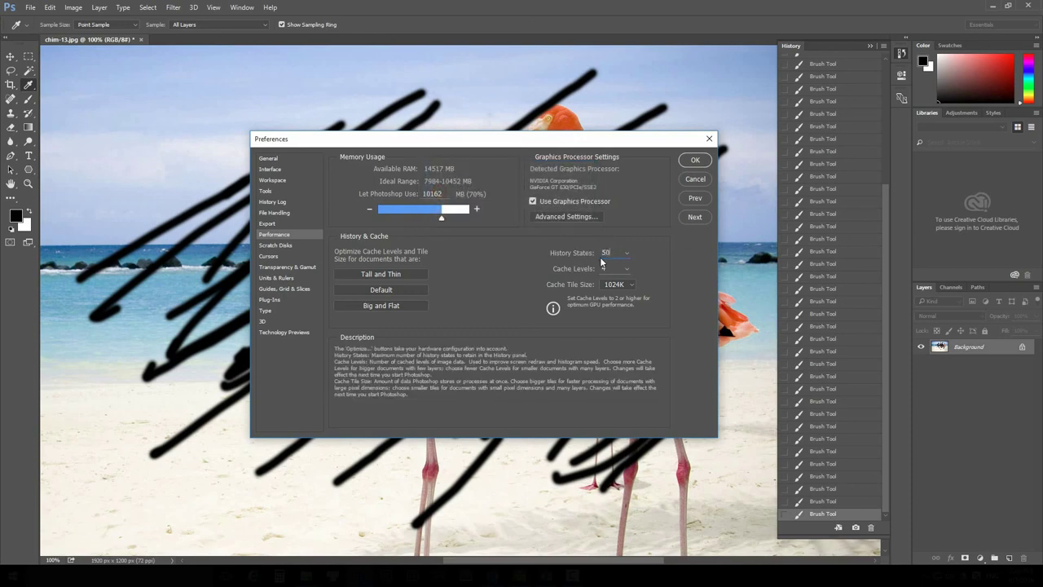